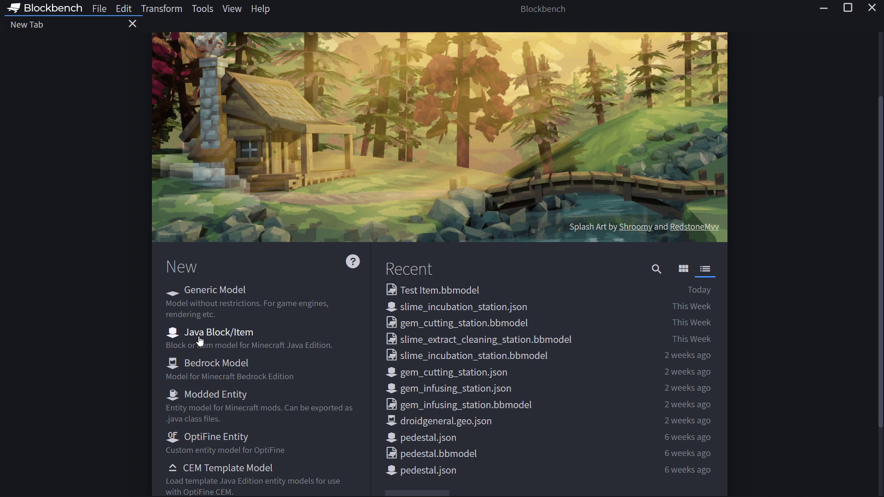
# Create a new Java Block/Item project with the file name Kaupensword
pyautogui.click(230, 342)
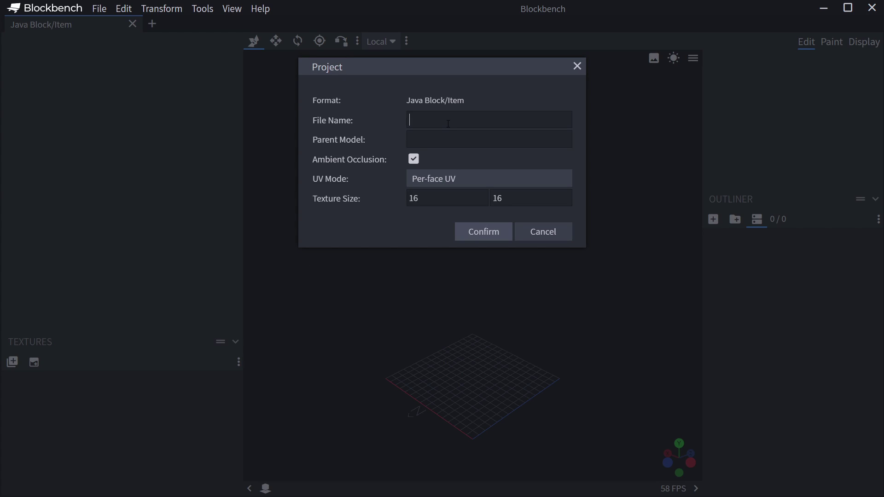
pyautogui.write('Kaupensword')
pyautogui.doubleClick(475, 122)
pyautogui.click(483, 233)
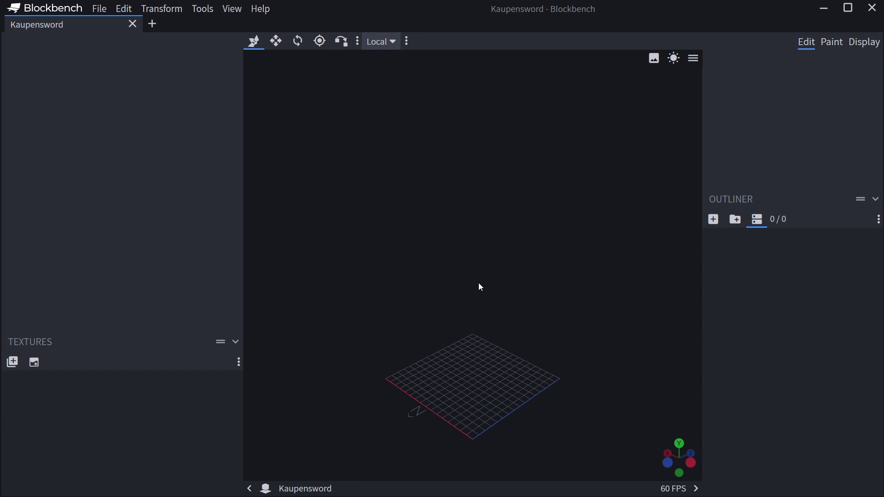
# Add a cube, widen it to 2 along X and move it to the grid's centre at X 7, Z 8
pyautogui.moveTo(479, 284); pyautogui.dragTo(546, 285)
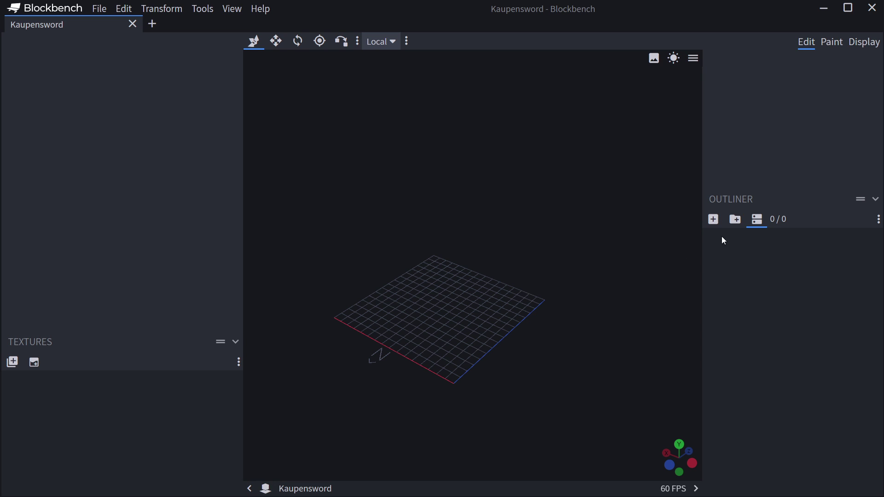
pyautogui.click(713, 219)
pyautogui.moveTo(548, 326); pyautogui.dragTo(574, 337)
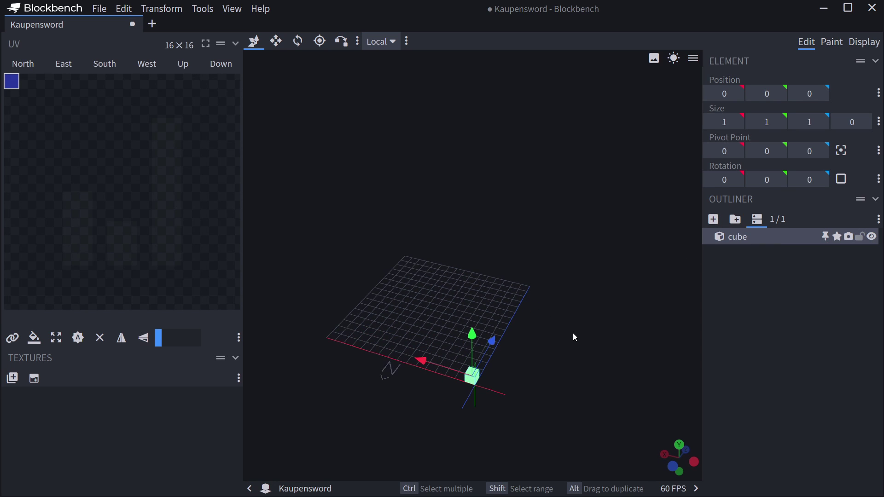
pyautogui.press('s')
pyautogui.press('v')
pyautogui.moveTo(426, 360); pyautogui.dragTo(360, 346)
pyautogui.moveTo(428, 318); pyautogui.dragTo(464, 272)
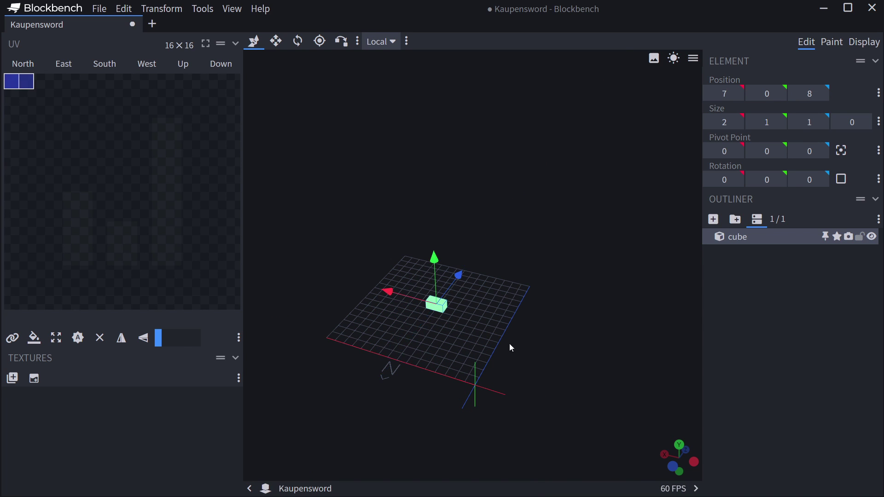
# Raise the cube to Y 1 and stretch its height to 5 as the sword's grip
pyautogui.moveTo(509, 343); pyautogui.dragTo(481, 347)
pyautogui.moveTo(446, 256); pyautogui.dragTo(423, 213)
pyautogui.press('s')
pyautogui.scroll(3, 444, 250)
pyautogui.moveTo(542, 326); pyautogui.dragTo(539, 341)
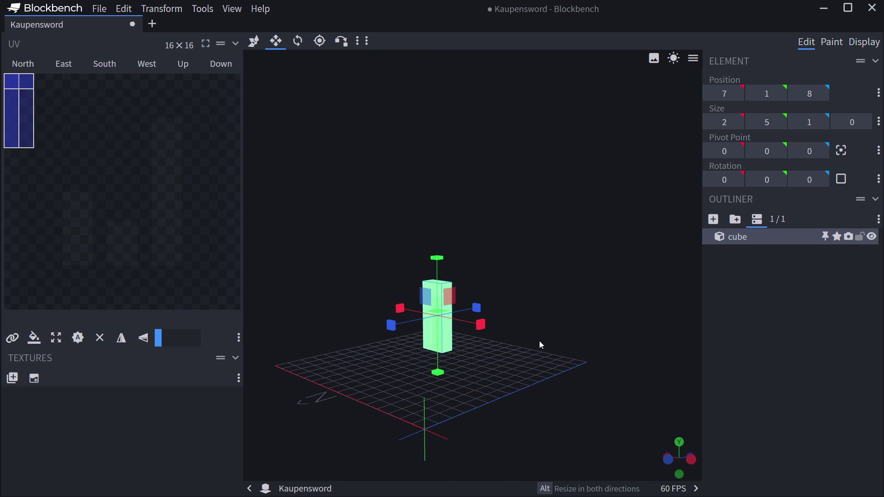
# Duplicate the grip and shape the copy into a 6×1×1 crossguard centred on top of it at Y 6
pyautogui.press('v')
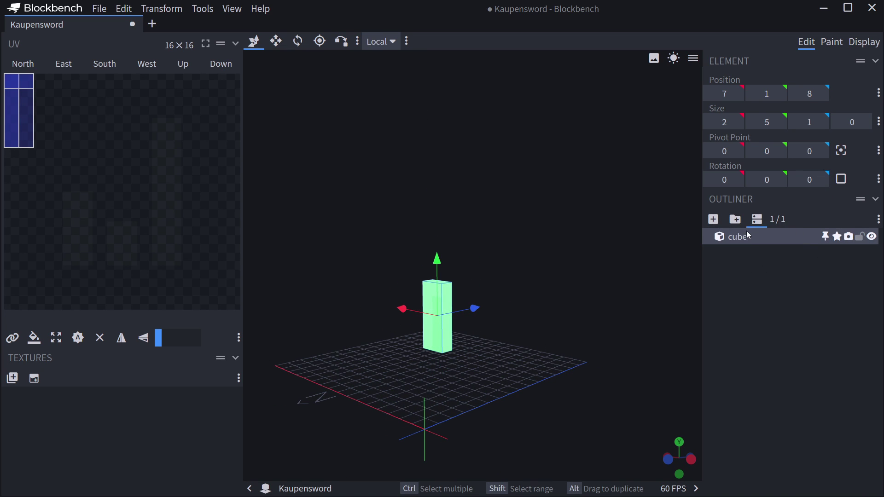
pyautogui.hotkey('ctrl', 'd')
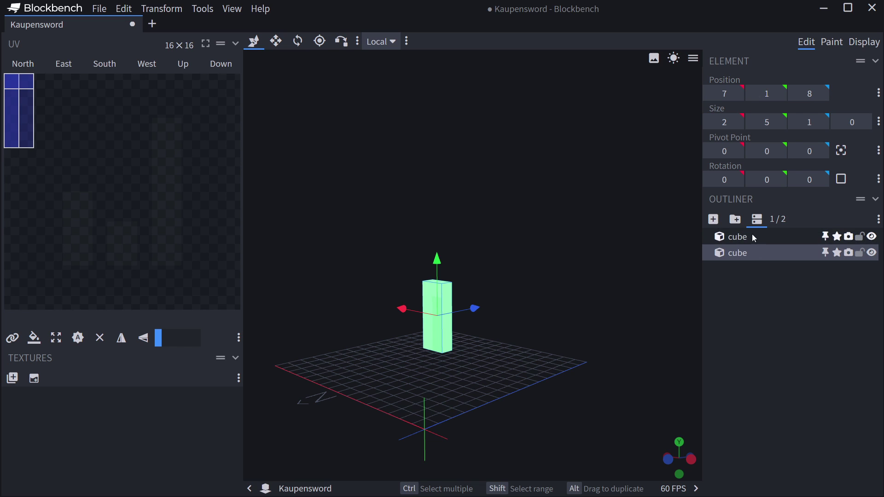
pyautogui.rightClick(741, 236)
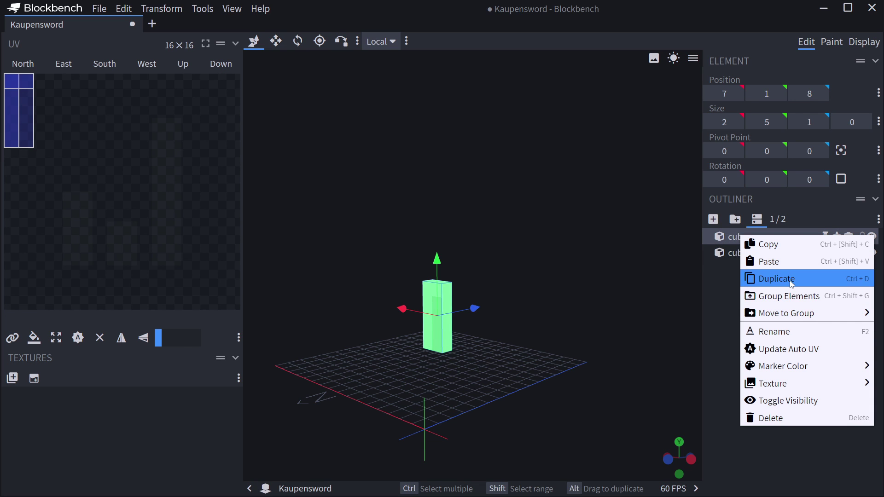
pyautogui.press('Up')
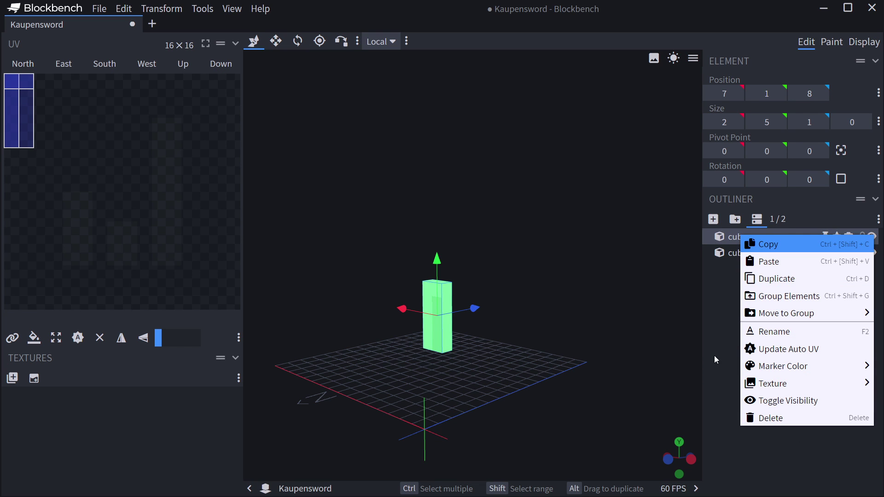
pyautogui.click(738, 252)
pyautogui.moveTo(441, 263); pyautogui.dragTo(438, 241)
pyautogui.press('s')
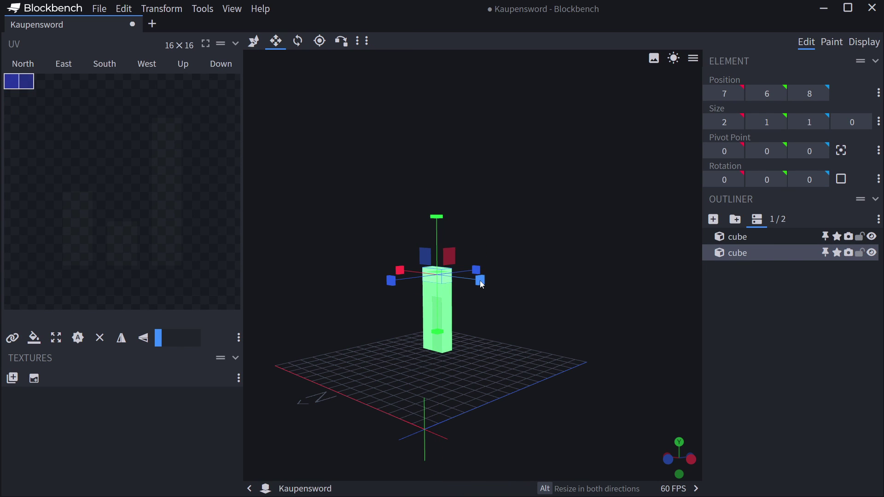
pyautogui.keyDown('alt'); pyautogui.moveTo(480, 279); pyautogui.dragTo(507, 286); pyautogui.keyUp('alt')
pyautogui.moveTo(548, 366); pyautogui.dragTo(571, 366)
# Duplicate the grip, move the copy above the crossguard to Y 7 and stretch its height to 7 as the blade
pyautogui.click(441, 316)
pyautogui.moveTo(506, 343); pyautogui.dragTo(497, 300)
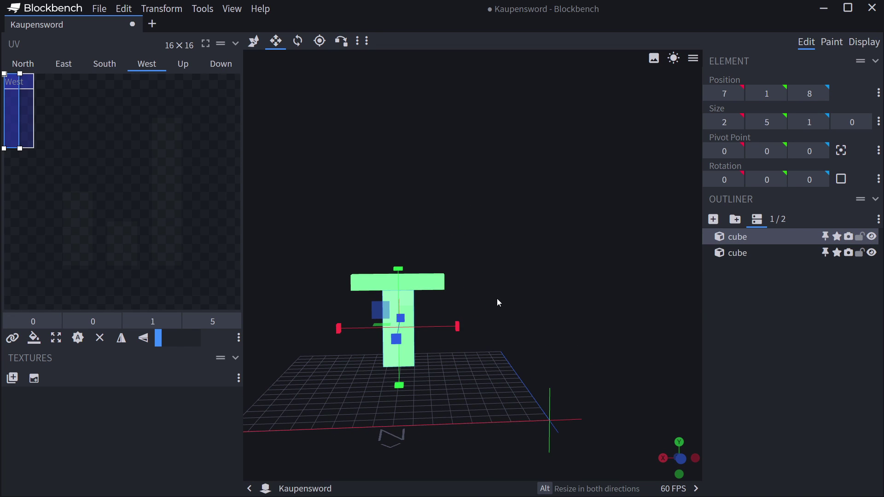
pyautogui.hotkey('ctrl', 'd')
pyautogui.press('v')
pyautogui.moveTo(406, 270); pyautogui.dragTo(398, 146)
pyautogui.press('s')
pyautogui.click(564, 322)
pyautogui.moveTo(563, 322); pyautogui.dragTo(476, 297)
pyautogui.click(493, 184)
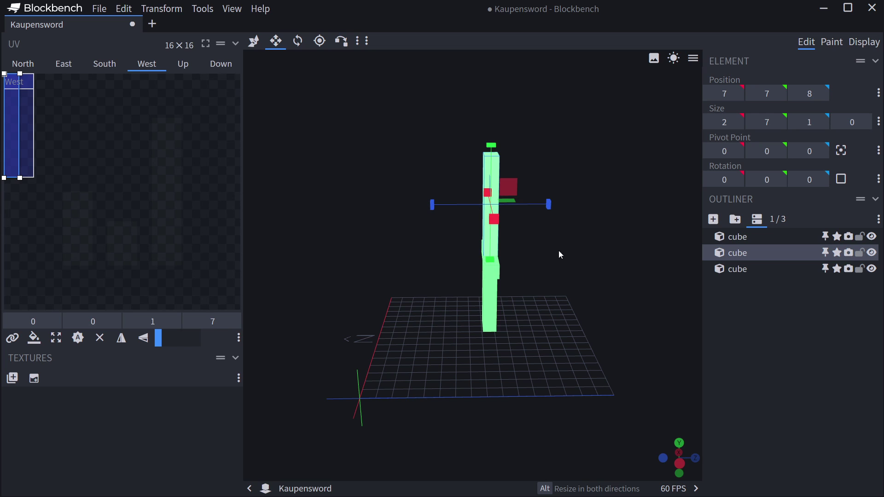
# Thin the blade to 0.5 along Z, centred at Z position 8.25, and shorten its height to 6
pyautogui.moveTo(560, 254); pyautogui.dragTo(514, 262)
pyautogui.scroll(4, 514, 253)
pyautogui.moveTo(399, 258); pyautogui.dragTo(407, 259)
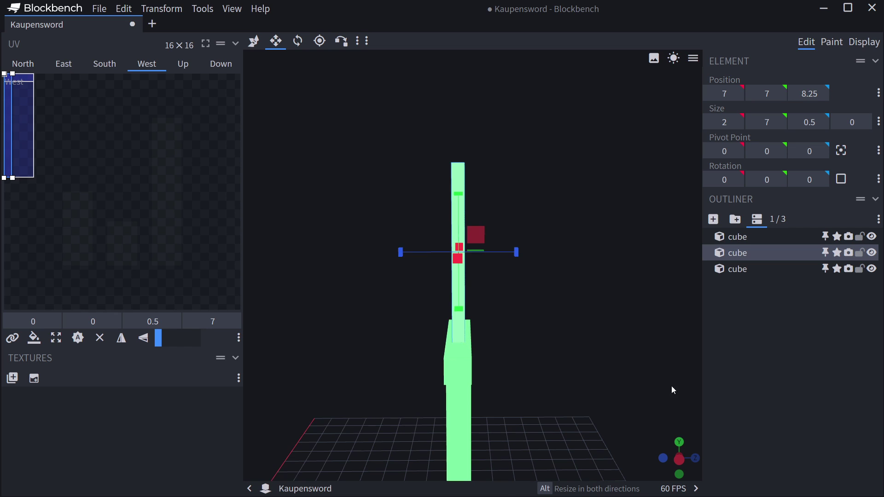
pyautogui.click(671, 386)
pyautogui.moveTo(362, 386); pyautogui.dragTo(491, 401)
pyautogui.scroll(5, 491, 401)
pyautogui.click(355, 204)
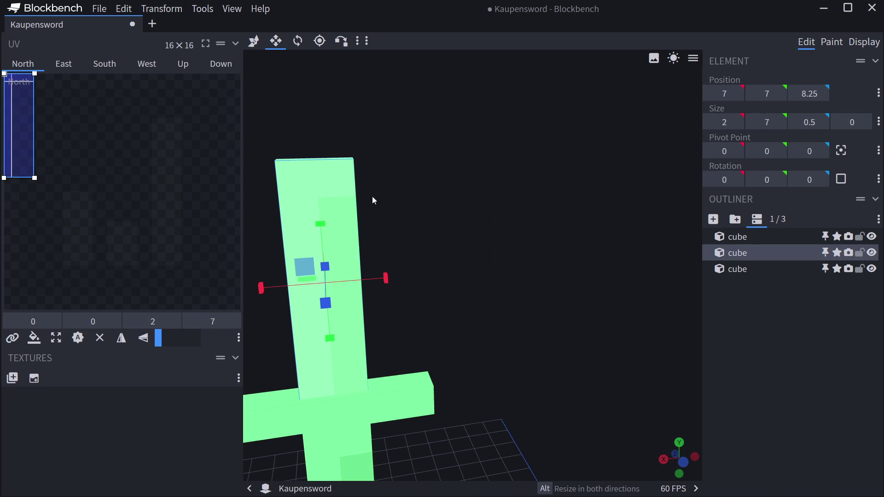
pyautogui.moveTo(317, 232); pyautogui.dragTo(321, 246)
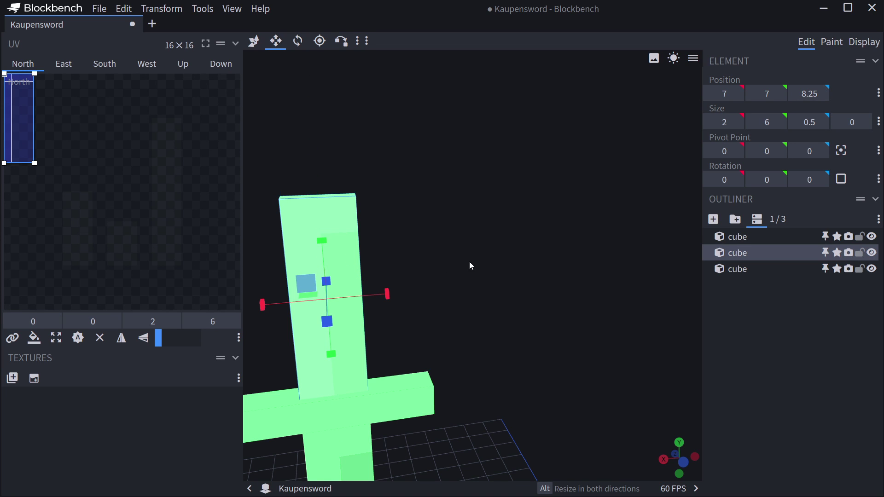
# Duplicate the blade, stack the copy on top of it at Y 13 and reduce its height to 5
pyautogui.moveTo(469, 261); pyautogui.dragTo(528, 257)
pyautogui.hotkey('ctrl', 'd')
pyautogui.press('v')
pyautogui.moveTo(405, 235); pyautogui.dragTo(404, 56)
pyautogui.press('s')
pyautogui.scroll(-3, 404, 56)
pyautogui.moveTo(442, 160); pyautogui.dragTo(443, 171)
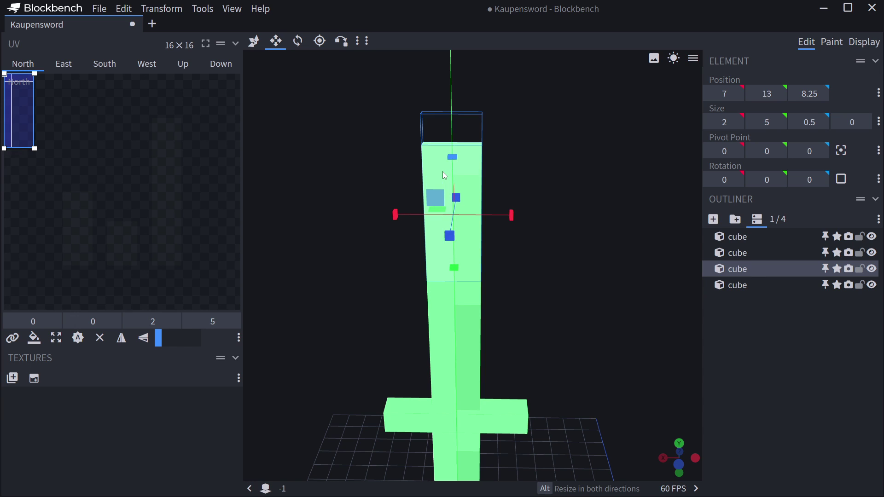
# Narrow the upper blade section evenly from both sides to 1.5 along X
pyautogui.moveTo(398, 217); pyautogui.dragTo(406, 211)
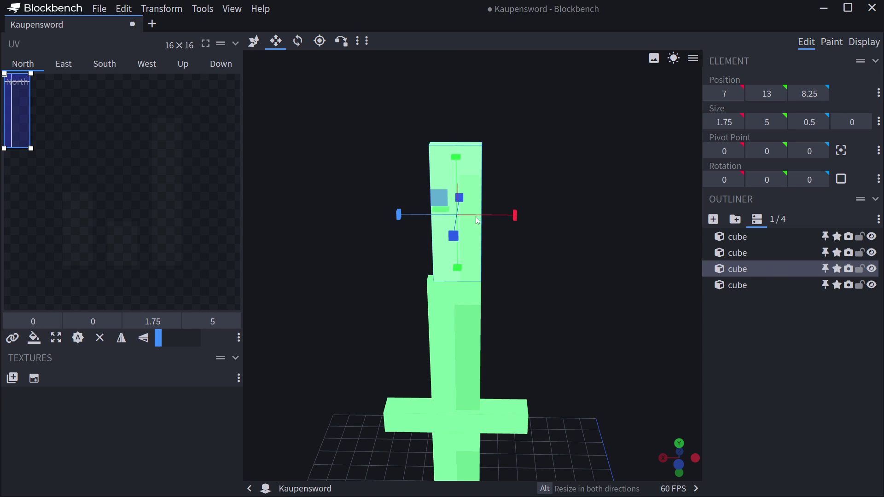
pyautogui.moveTo(511, 216); pyautogui.dragTo(418, 231)
# Try thinning the upper blade section along Z from both sides to 0, and undo both changes
pyautogui.click(428, 229)
pyautogui.moveTo(490, 207); pyautogui.dragTo(482, 206)
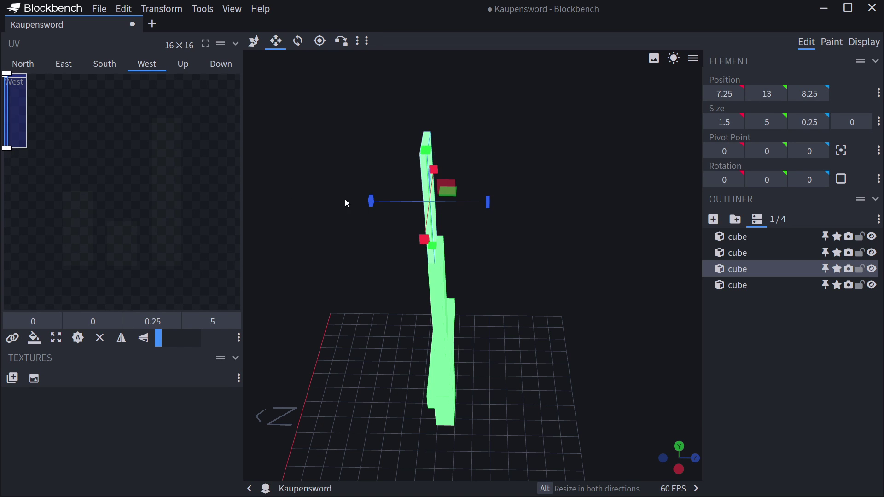
pyautogui.moveTo(391, 199); pyautogui.dragTo(393, 199)
pyautogui.moveTo(534, 294); pyautogui.dragTo(638, 295)
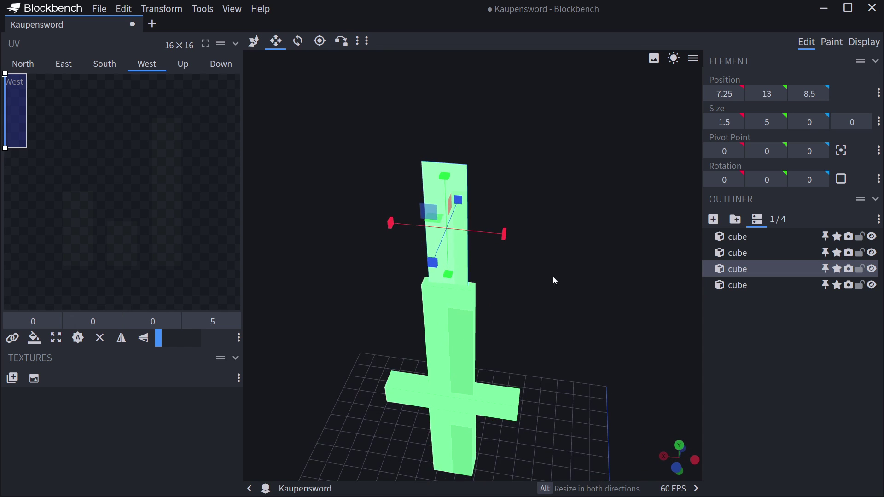
pyautogui.scroll(5, 566, 274)
pyautogui.moveTo(578, 271); pyautogui.dragTo(497, 266)
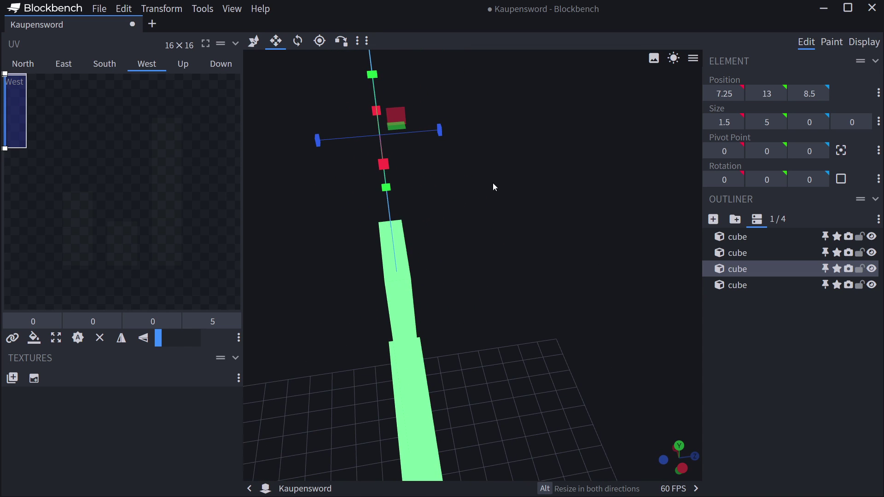
pyautogui.hotkey('ctrl', 'z')
pyautogui.hotkey('ctrl', 'z')
# Set the upper blade section's Z size to 0.25
pyautogui.click(809, 121)
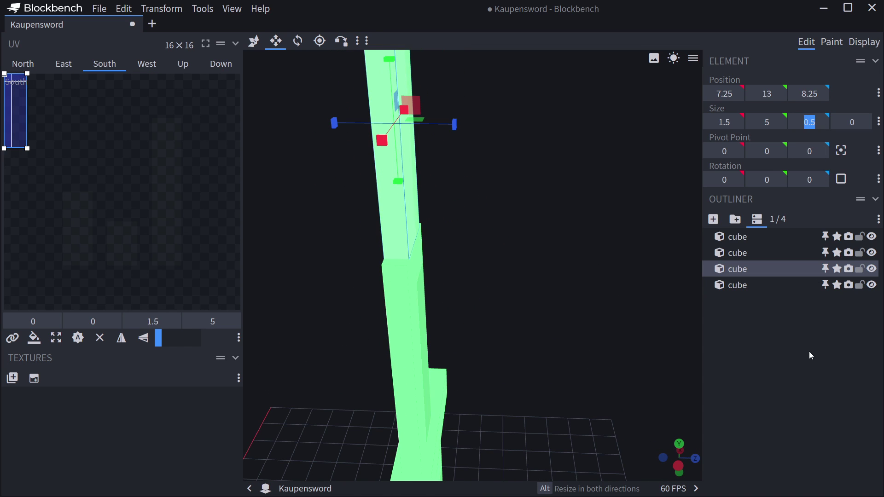
pyautogui.press('Return')
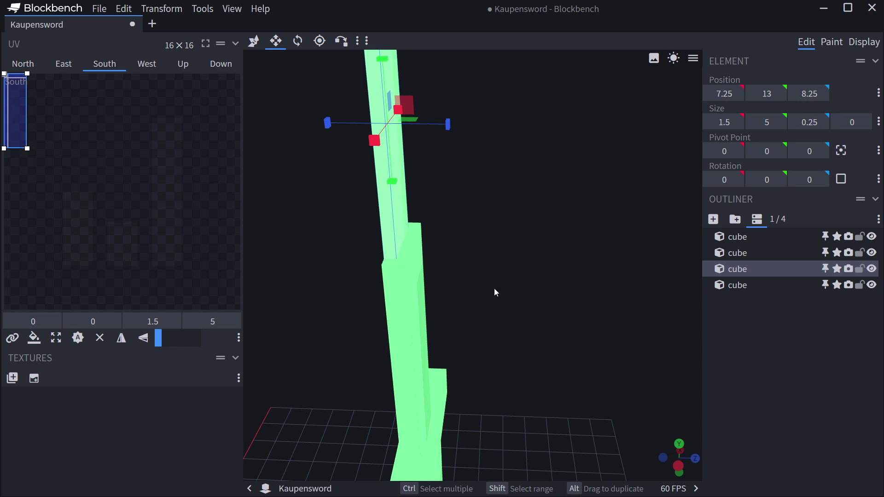
# Try Z positions 8.125, 8.5 and 8.25 for the upper blade section
pyautogui.press('v')
pyautogui.moveTo(453, 123); pyautogui.dragTo(462, 125)
pyautogui.moveTo(483, 182); pyautogui.dragTo(441, 127)
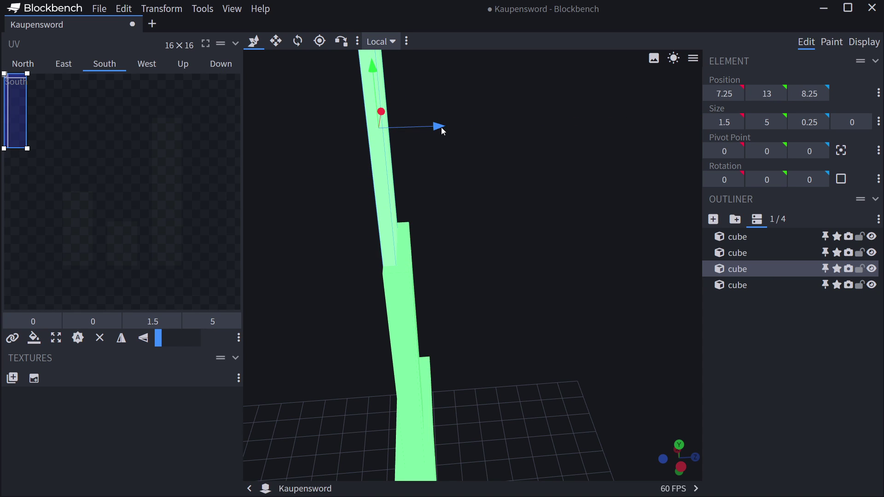
pyautogui.click(812, 94)
pyautogui.write('1')
pyautogui.press('Return')
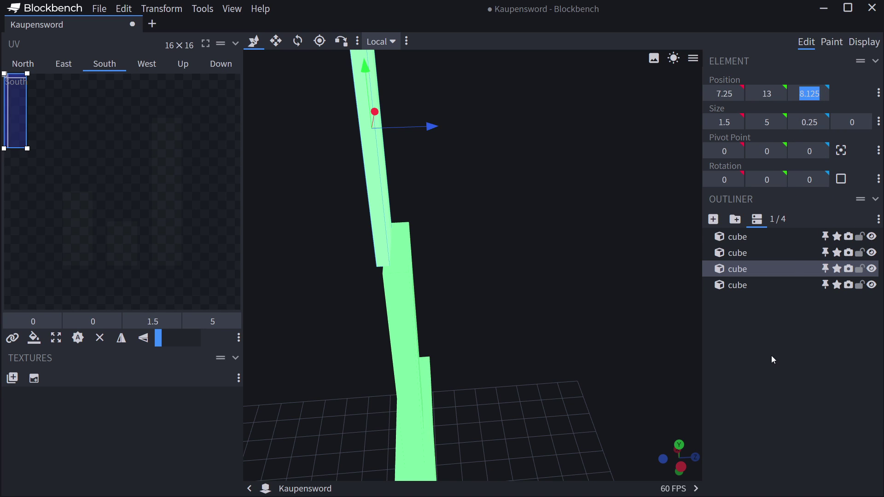
pyautogui.write('8.5')
pyautogui.press('Return')
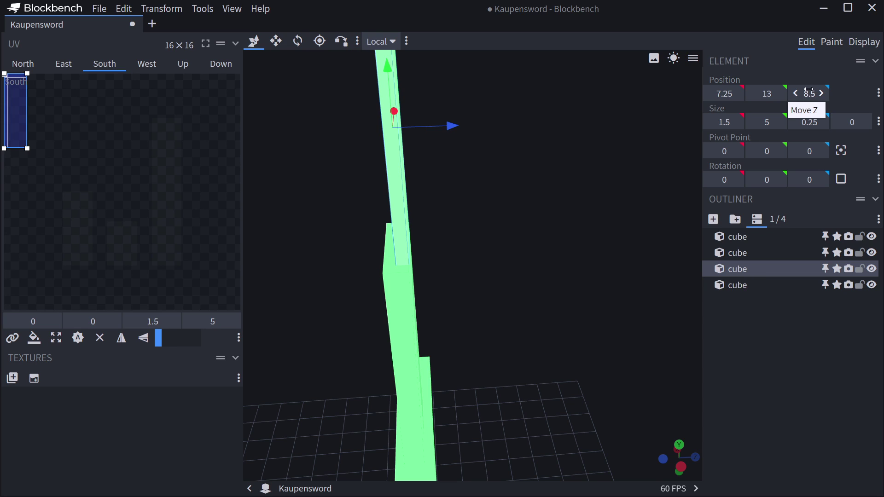
pyautogui.press('Right')
pyautogui.press('Return')
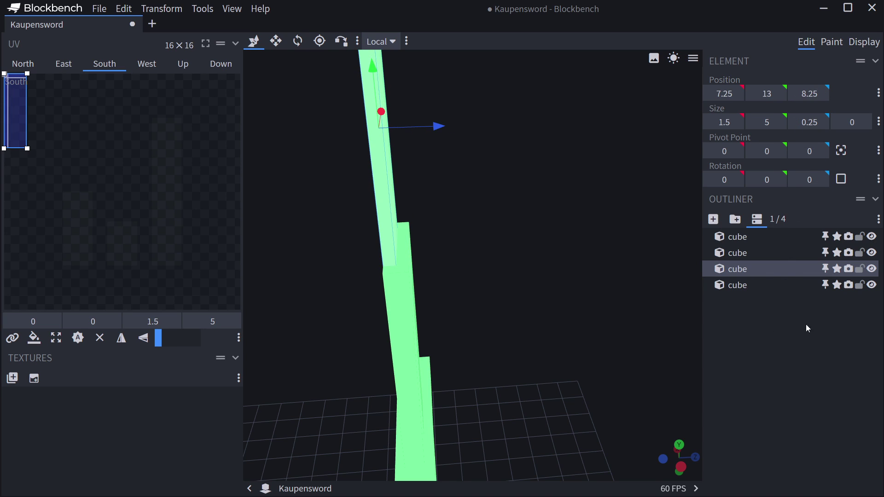
# Set the upper blade section's Z position to 8.375 to centre it on the lower section
pyautogui.click(808, 93)
pyautogui.press('Return')
pyautogui.moveTo(495, 276); pyautogui.dragTo(505, 242)
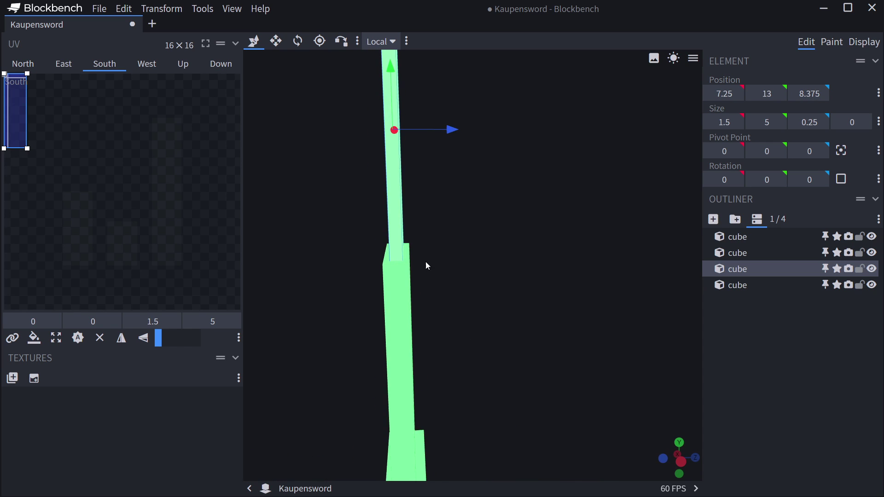
# Deselect the cube and examine the sword's overall proportions from several angles and distances
pyautogui.moveTo(425, 262); pyautogui.dragTo(501, 269)
pyautogui.click(737, 345)
pyautogui.moveTo(552, 359); pyautogui.dragTo(564, 387)
pyautogui.scroll(-6, 565, 368)
pyautogui.moveTo(565, 312); pyautogui.dragTo(598, 293)
pyautogui.scroll(-5, 550, 305)
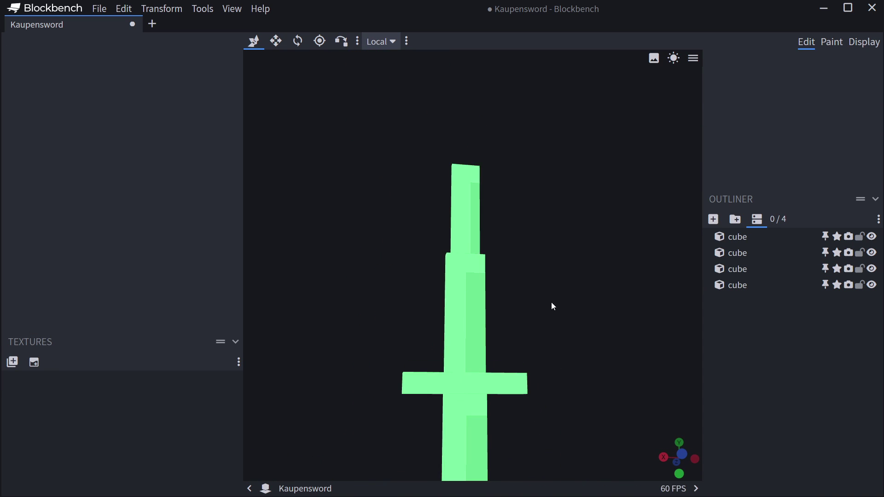
pyautogui.moveTo(456, 309); pyautogui.dragTo(450, 325)
pyautogui.scroll(-5, 449, 325)
pyautogui.scroll(4, 491, 333)
pyautogui.scroll(3, 491, 333)
# Shorten the lower blade section from its upper end to a height of about 4
pyautogui.click(475, 335)
pyautogui.moveTo(560, 347); pyautogui.dragTo(545, 354)
pyautogui.scroll(3, 488, 316)
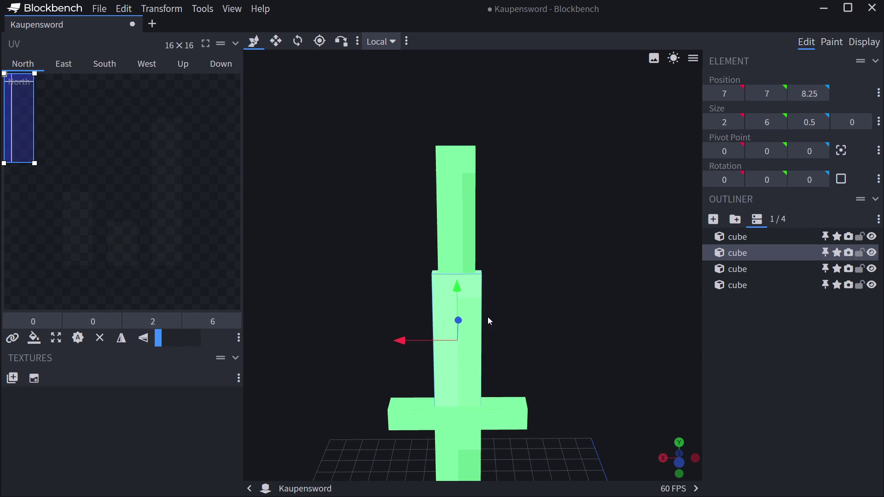
pyautogui.press('s')
pyautogui.moveTo(455, 287); pyautogui.dragTo(450, 324)
# Extend the upper blade section down to Y 11 to meet the lower section, and lower its tip for a height of 6
pyautogui.click(463, 252)
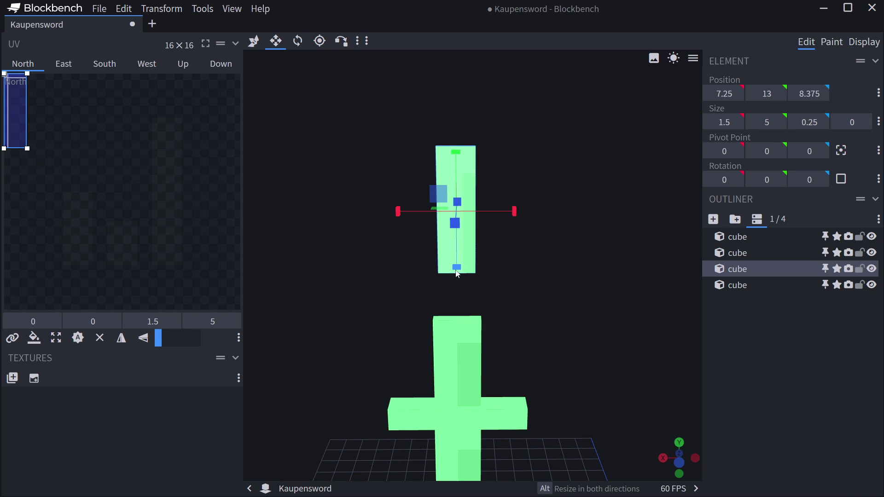
pyautogui.moveTo(457, 274); pyautogui.dragTo(456, 319)
pyautogui.click(725, 407)
pyautogui.moveTo(553, 360); pyautogui.dragTo(565, 325)
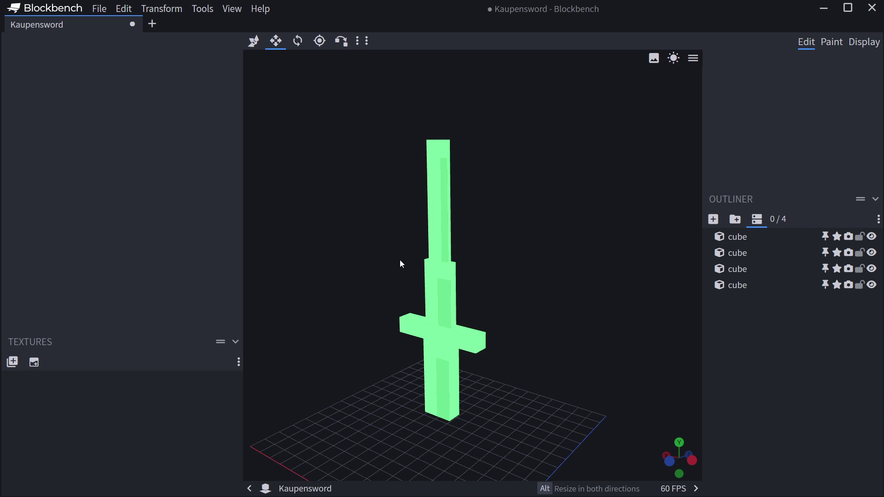
pyautogui.click(445, 152)
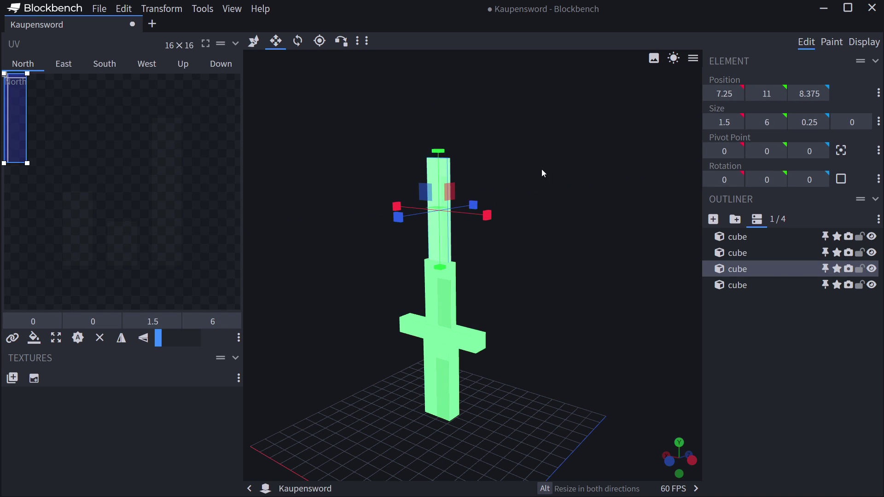
# Create a 16x texture template named "hilt texture" for the crossguard cube
pyautogui.click(562, 371)
pyautogui.moveTo(562, 371); pyautogui.dragTo(516, 377)
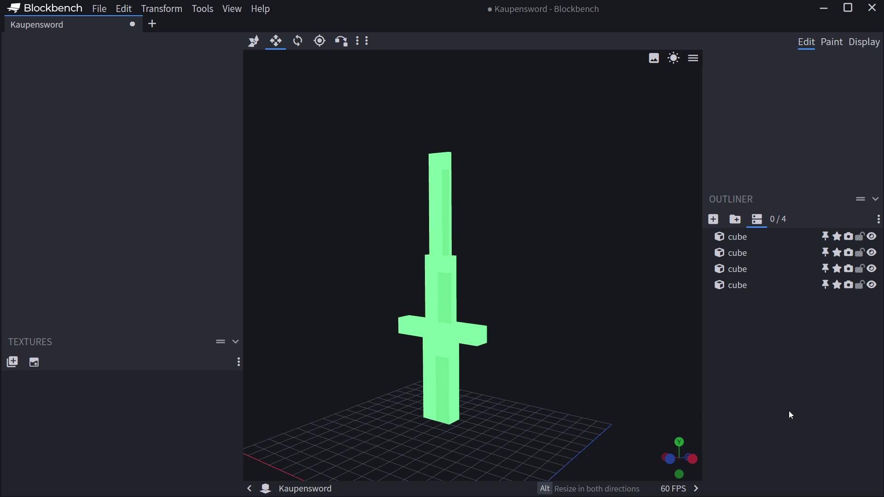
pyautogui.click(752, 286)
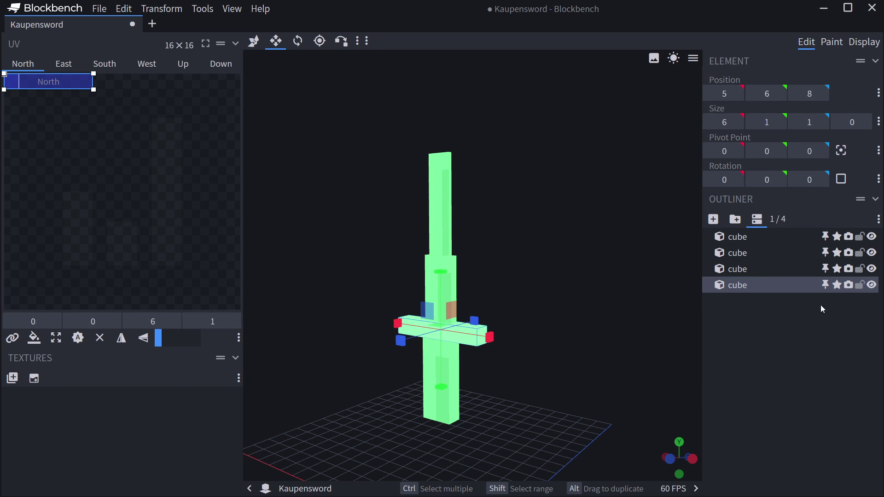
pyautogui.click(34, 378)
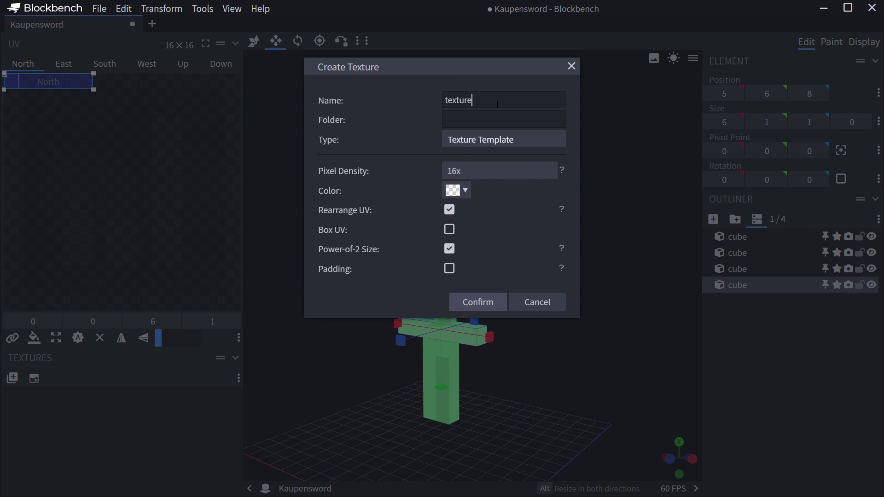
pyautogui.hotkey('ctrl', 'a')
pyautogui.write('hilt text')
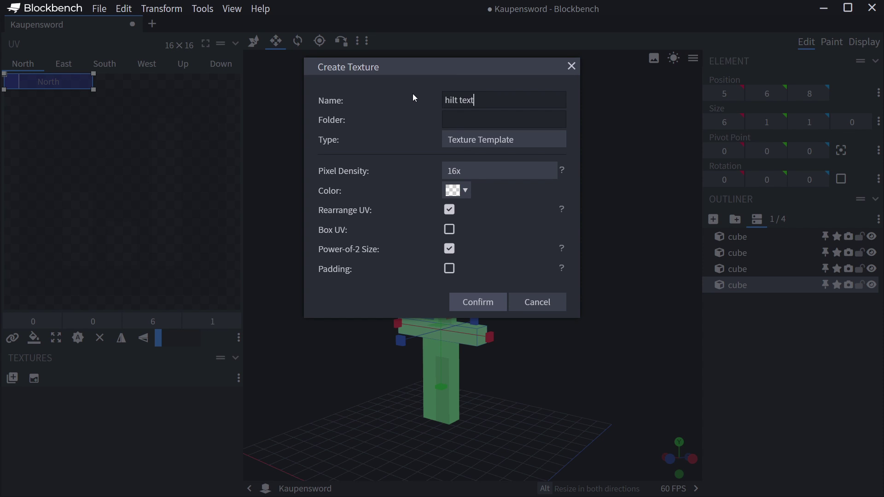
pyautogui.write('ure')
pyautogui.click(478, 298)
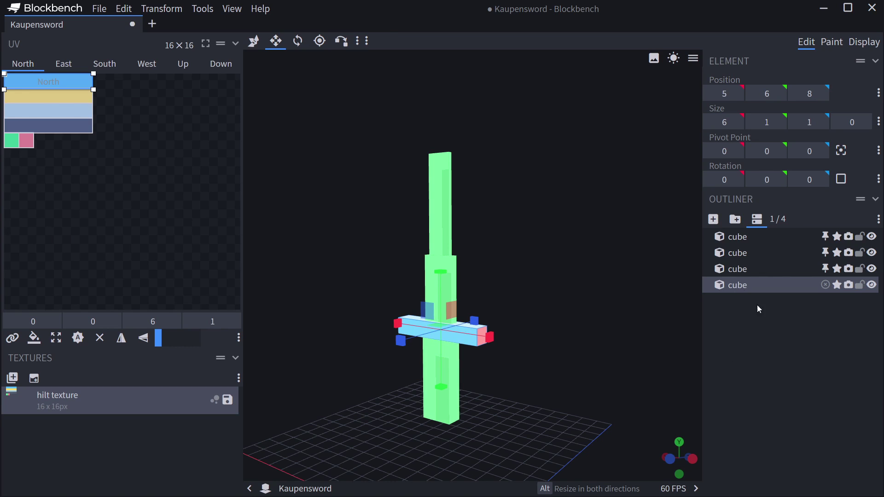
# Create a 16x texture template named "top sword texture" for the upper blade section
pyautogui.click(757, 269)
pyautogui.click(34, 378)
pyautogui.hotkey('ctrl', 'a')
pyautogui.write('top sw')
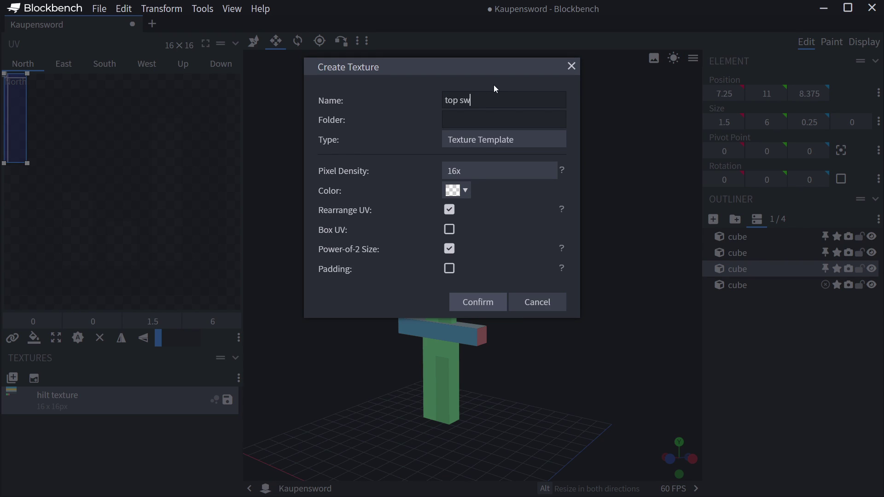
pyautogui.write('ord texture')
pyautogui.press('Return')
# Create a 16x texture template named "bottom sword texture" for the lower blade section
pyautogui.click(758, 252)
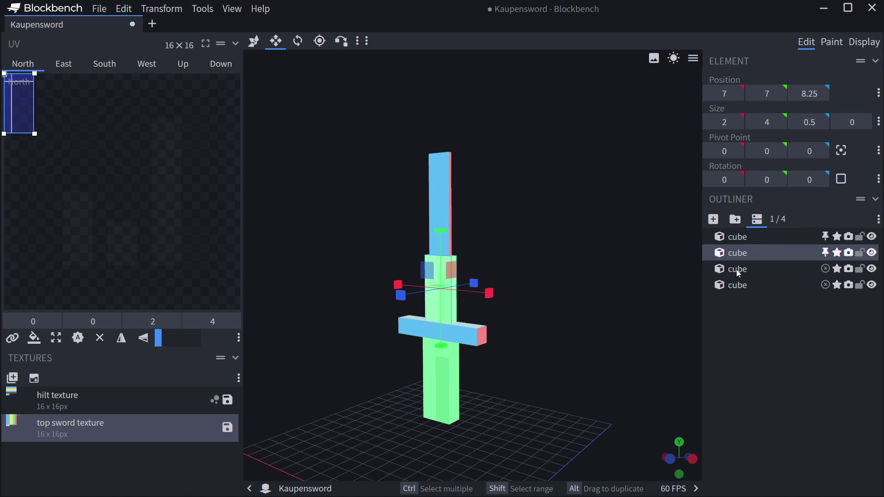
pyautogui.click(34, 378)
pyautogui.hotkey('ctrl', 'a')
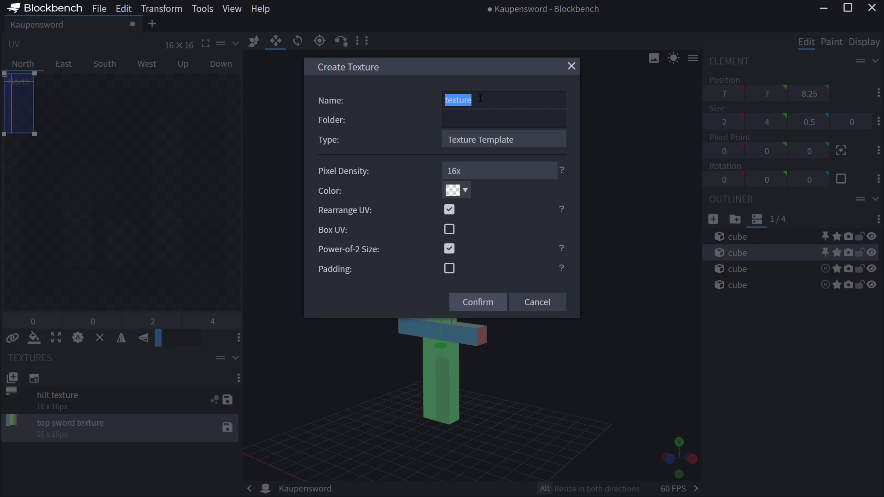
pyautogui.write('bottom sword texture')
pyautogui.press('Return')
# Rename the crossguard's texture to "guard texture" and create a 16x texture template named "hilt texture" for the grip
pyautogui.click(744, 236)
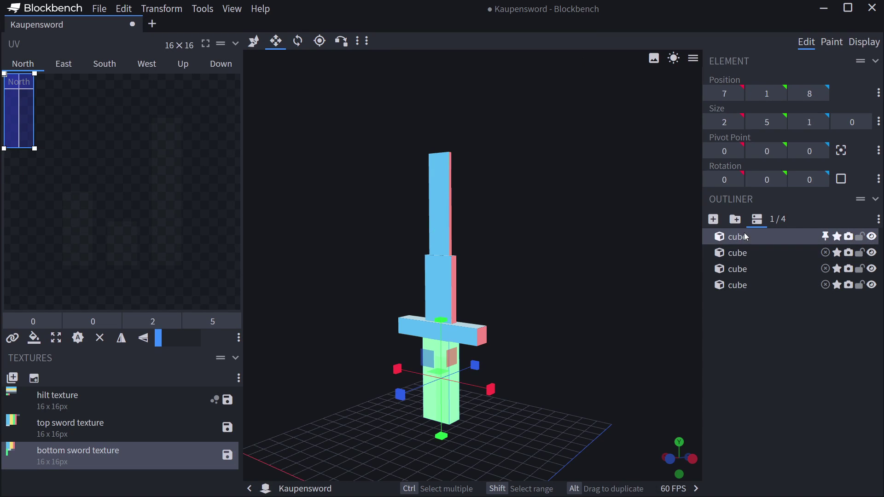
pyautogui.click(28, 377)
pyautogui.doubleClick(56, 399)
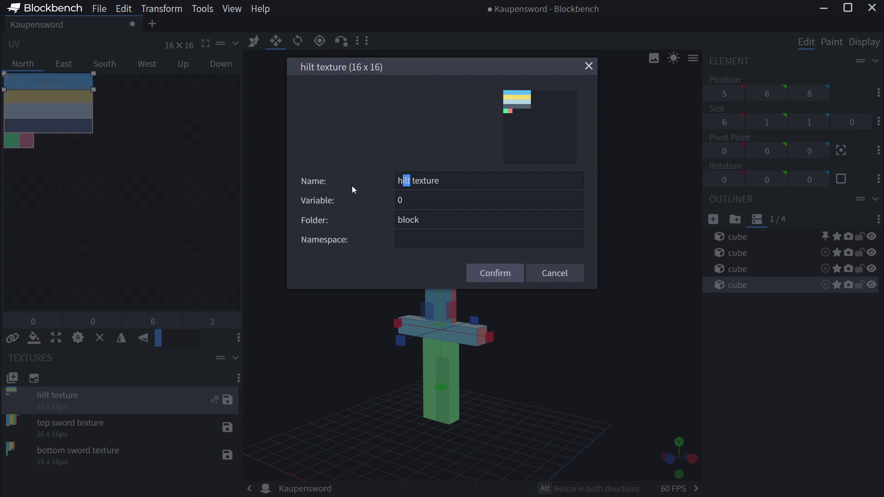
pyautogui.hotkey('shift', 'Left')
pyautogui.write('guard')
pyautogui.press('Return')
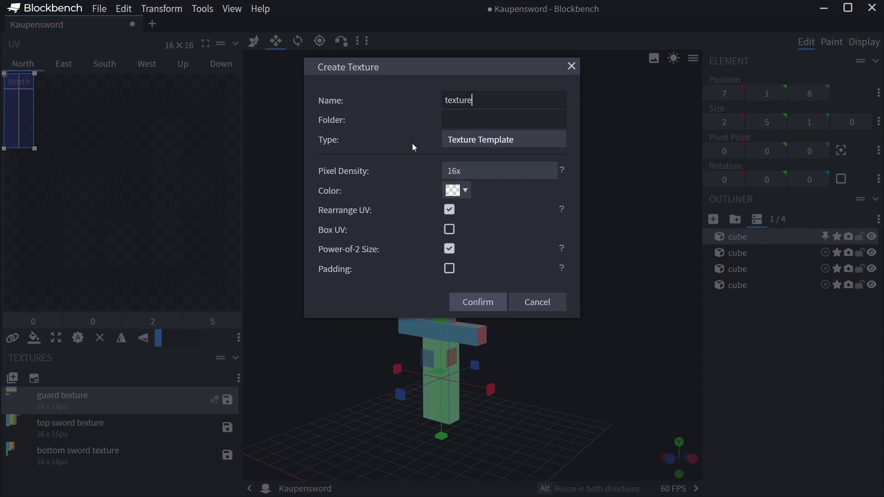
pyautogui.write('hilt texture')
pyautogui.press('Return')
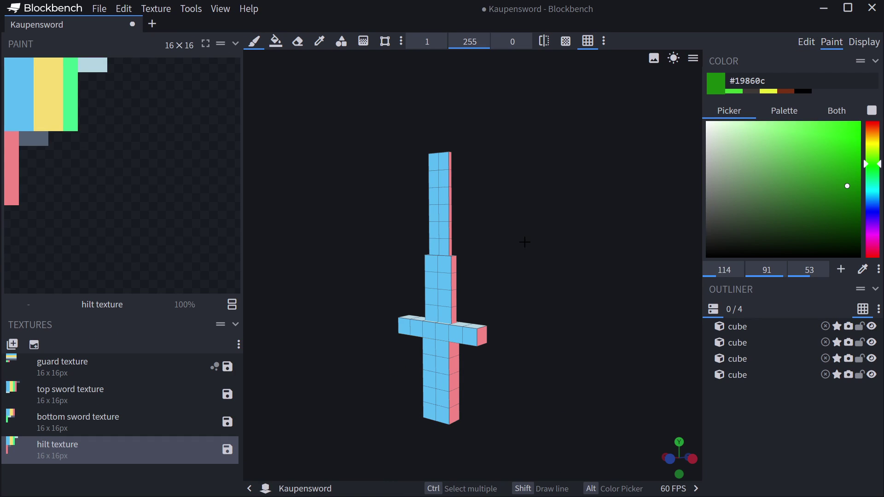
# Brush the north faces of both blade sections completely yellow with #eaec31 in Paint mode
pyautogui.scroll(10, 350, 244)
pyautogui.moveTo(350, 265); pyautogui.dragTo(393, 327, button='right')
pyautogui.moveTo(393, 327); pyautogui.dragTo(543, 276)
pyautogui.click(826, 192)
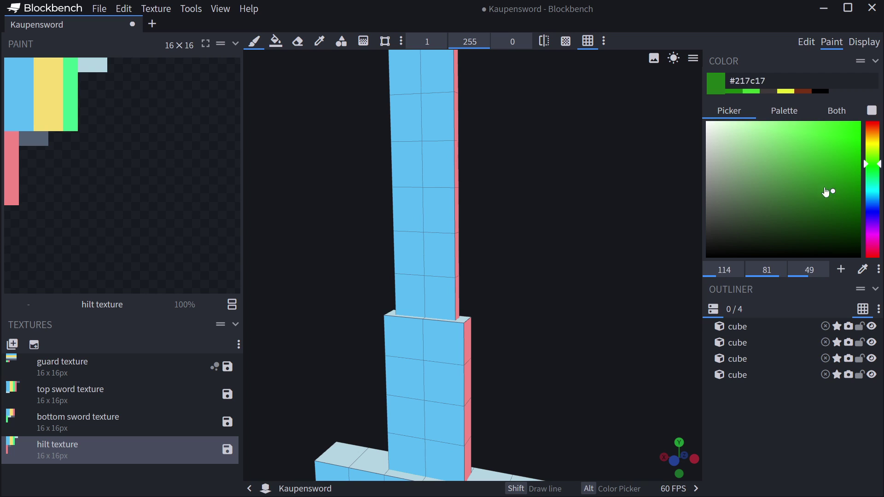
pyautogui.click(786, 92)
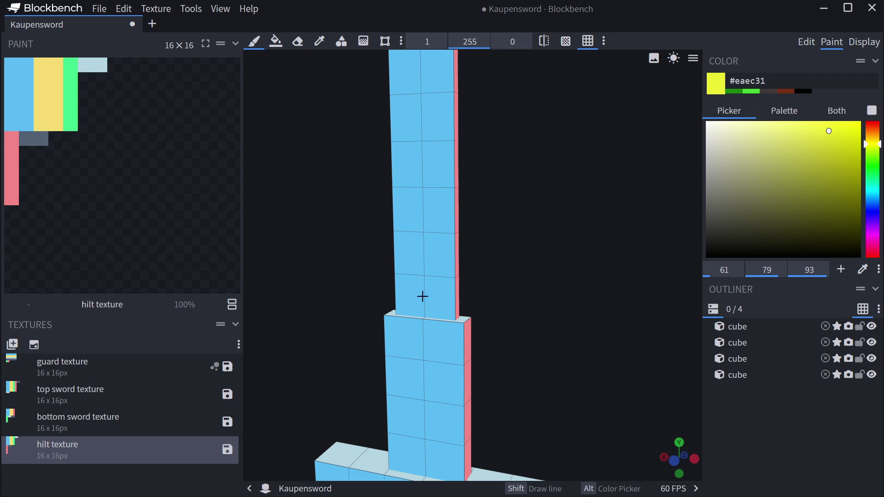
pyautogui.moveTo(429, 296)
pyautogui.mouseDown()
pyautogui.moveTo(432, 198)
pyautogui.moveTo(414, 96)
pyautogui.mouseUp()
pyautogui.moveTo(507, 135); pyautogui.dragTo(513, 174, button='right')
pyautogui.scroll(-2, 513, 173)
pyautogui.click(443, 152)
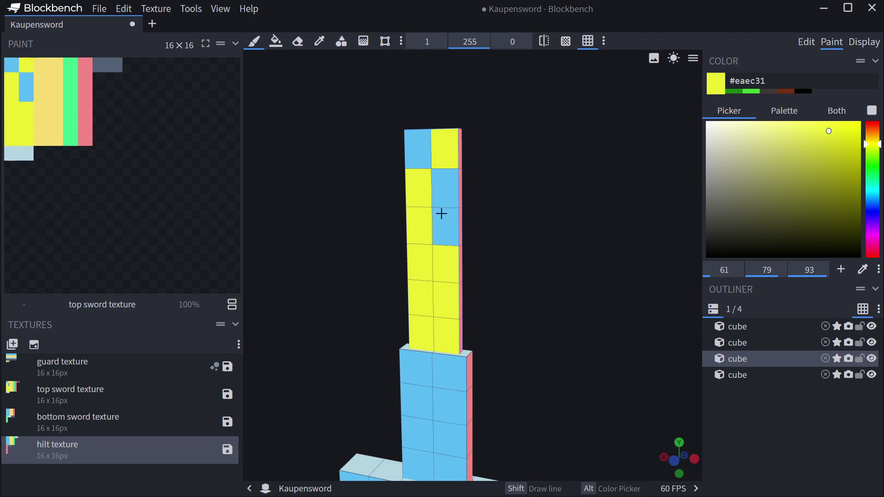
pyautogui.moveTo(441, 213); pyautogui.dragTo(419, 149)
pyautogui.moveTo(391, 257)
pyautogui.mouseDown()
pyautogui.moveTo(351, 289)
pyautogui.moveTo(369, 363)
pyautogui.moveTo(360, 267)
pyautogui.mouseUp()
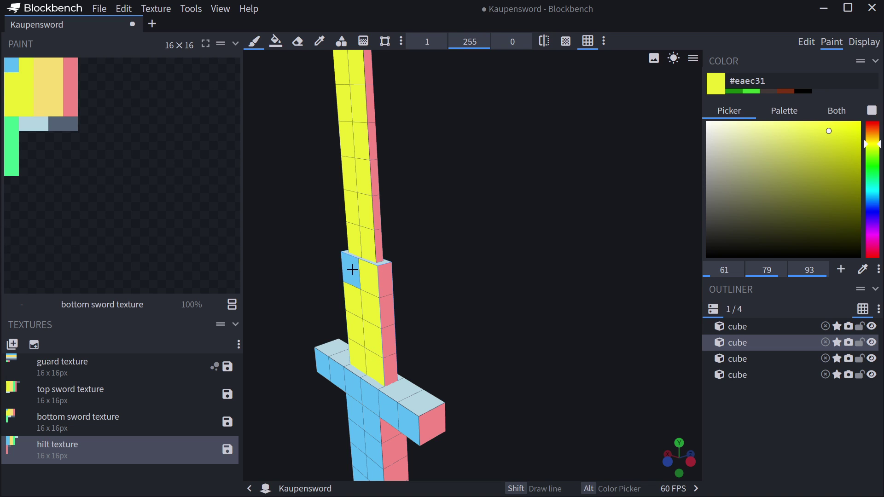
pyautogui.click(352, 270)
# Brush the south faces and one narrow side of both blade sections with the same yellow
pyautogui.moveTo(506, 322)
pyautogui.mouseDown(button='right')
pyautogui.moveTo(386, 319)
pyautogui.moveTo(510, 337)
pyautogui.mouseUp(button='right')
pyautogui.moveTo(510, 337); pyautogui.dragTo(416, 337)
pyautogui.moveTo(437, 336); pyautogui.dragTo(434, 147)
pyautogui.moveTo(439, 176); pyautogui.dragTo(448, 237)
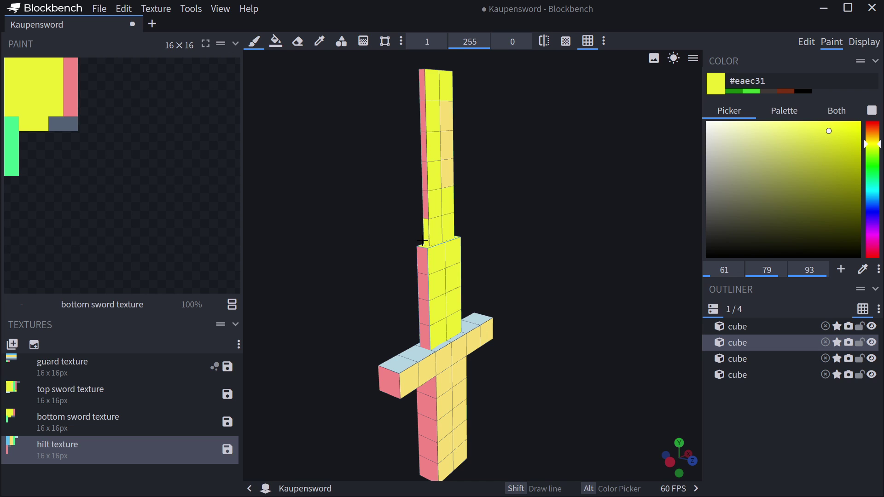
pyautogui.moveTo(423, 341); pyautogui.dragTo(421, 78)
# Fill the remaining unpainted visible faces of the upper and lower blade sections with yellow, using the Paint Bucket in Face mode
pyautogui.click(275, 41)
pyautogui.moveTo(523, 234); pyautogui.dragTo(464, 235)
pyautogui.click(522, 167)
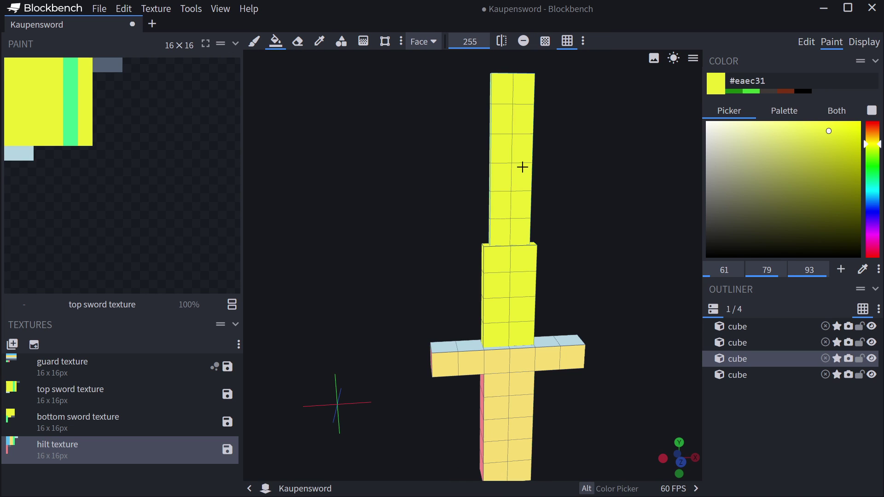
pyautogui.moveTo(591, 232); pyautogui.dragTo(515, 209)
pyautogui.click(586, 235)
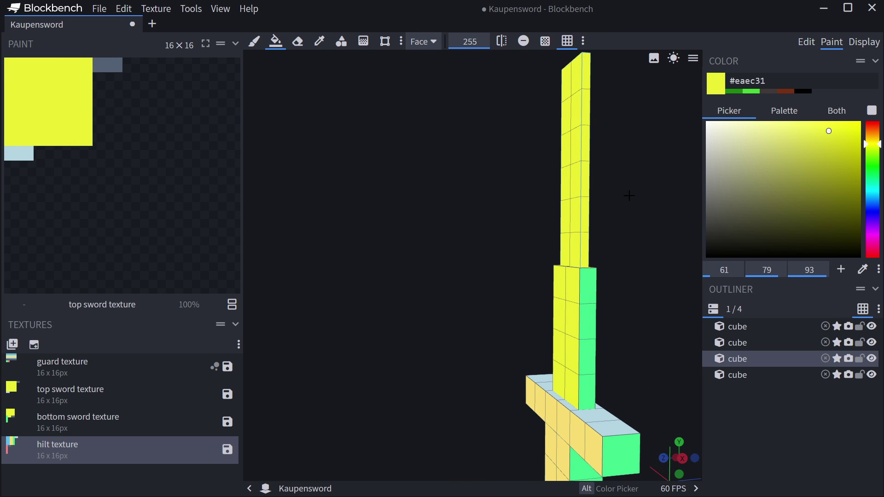
pyautogui.moveTo(629, 196); pyautogui.dragTo(623, 262)
pyautogui.click(624, 262)
pyautogui.moveTo(621, 357); pyautogui.dragTo(615, 323)
pyautogui.click(576, 323)
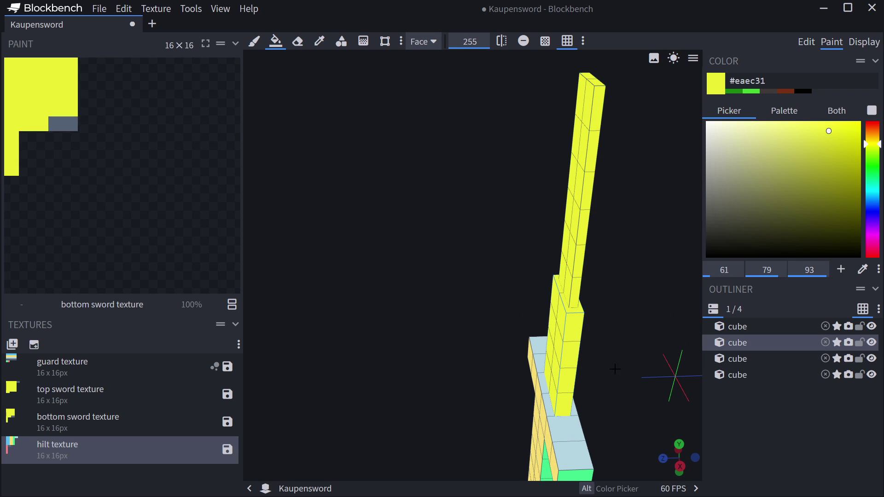
pyautogui.moveTo(614, 369); pyautogui.dragTo(635, 221)
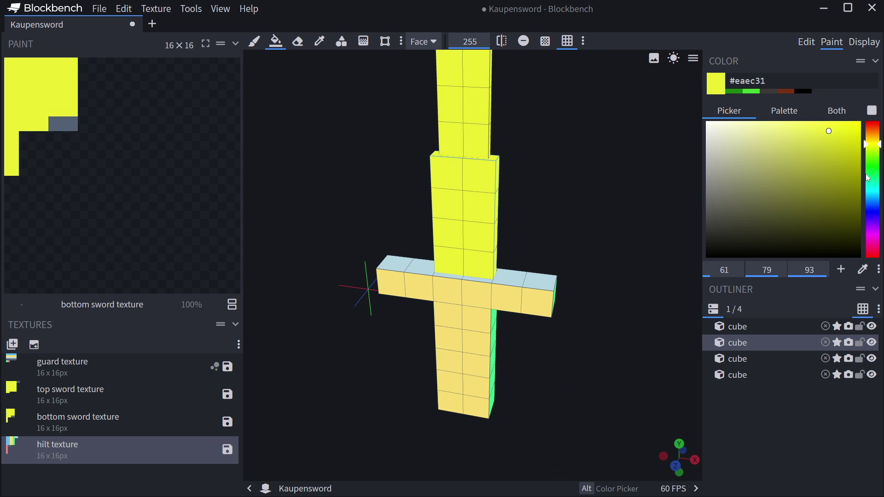
# Fill the grip's four sides and its underside with brown #793014
pyautogui.click(787, 92)
pyautogui.click(458, 380)
pyautogui.moveTo(555, 423); pyautogui.dragTo(527, 364)
pyautogui.click(497, 405)
pyautogui.click(504, 378)
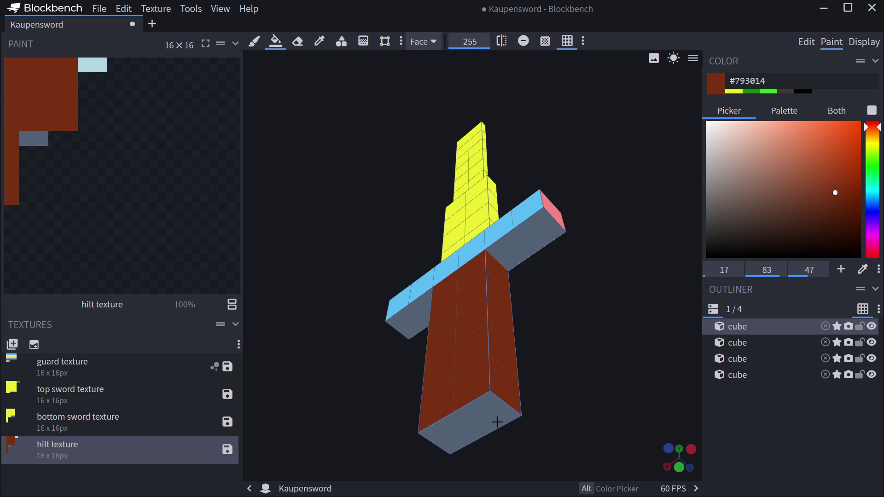
pyautogui.click(496, 420)
pyautogui.moveTo(599, 387); pyautogui.dragTo(555, 342)
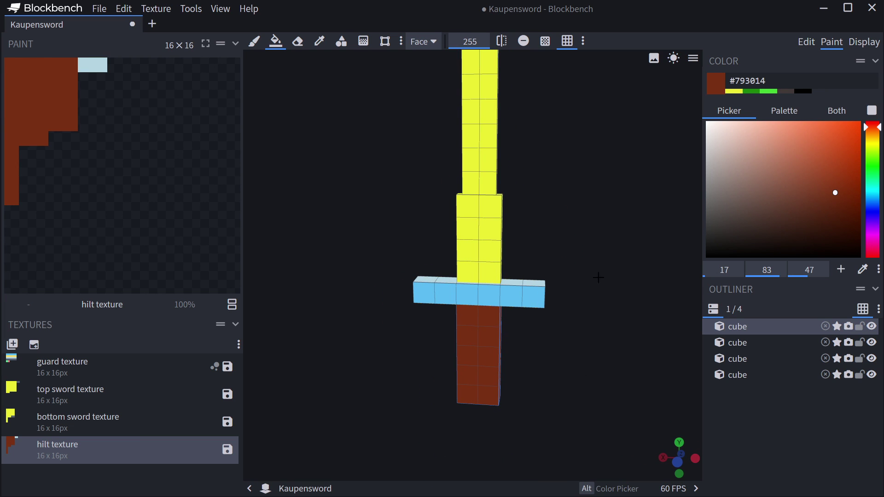
# Fill all faces of the crossguard with light greyish pink #bcada8
pyautogui.moveTo(754, 163); pyautogui.dragTo(722, 156)
pyautogui.click(520, 282)
pyautogui.click(511, 295)
pyautogui.moveTo(427, 351); pyautogui.dragTo(525, 359)
pyautogui.click(469, 319)
pyautogui.click(518, 291)
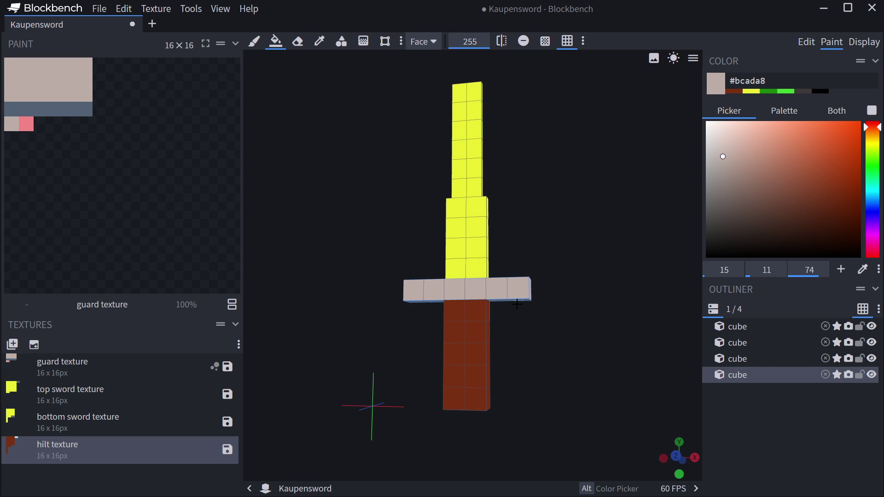
pyautogui.moveTo(511, 309); pyautogui.dragTo(509, 256)
pyautogui.click(594, 382)
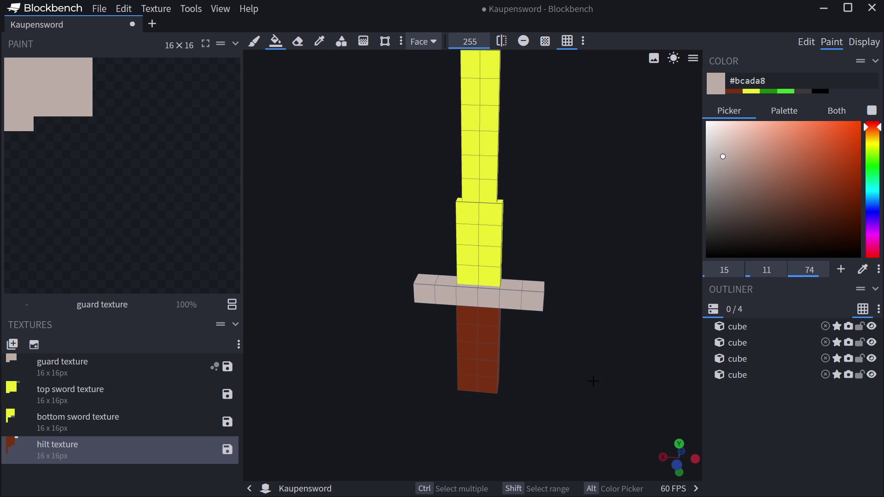
pyautogui.scroll(-3, 589, 350)
pyautogui.moveTo(588, 345); pyautogui.dragTo(575, 339)
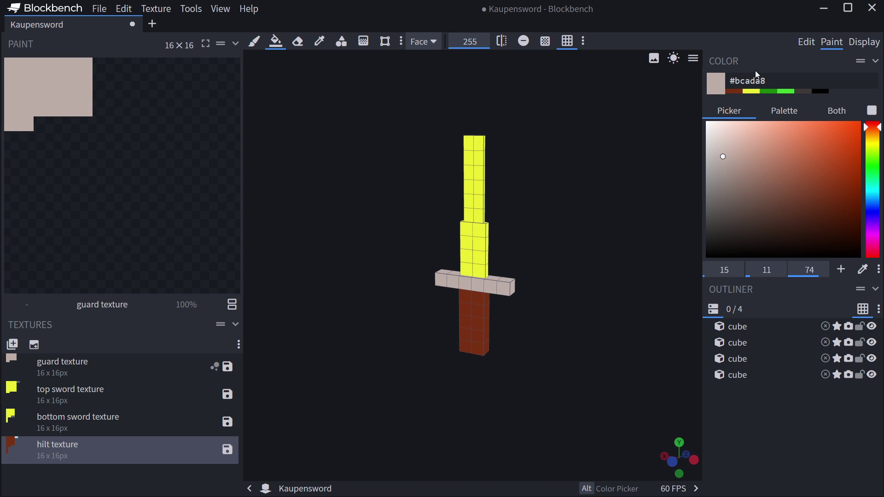
# Return to Edit mode, narrow the grip to an X size of 1.25 and centre it under the crossguard at X 7.4
pyautogui.click(805, 42)
pyautogui.moveTo(594, 281)
pyautogui.mouseDown()
pyautogui.moveTo(413, 288)
pyautogui.moveTo(409, 244)
pyautogui.moveTo(566, 312)
pyautogui.moveTo(578, 278)
pyautogui.moveTo(629, 290)
pyautogui.moveTo(579, 296)
pyautogui.moveTo(615, 270)
pyautogui.moveTo(426, 229)
pyautogui.moveTo(400, 269)
pyautogui.moveTo(402, 293)
pyautogui.moveTo(402, 284)
pyautogui.moveTo(442, 318)
pyautogui.mouseUp()
pyautogui.click(464, 328)
pyautogui.scroll(6, 516, 359)
pyautogui.press('s')
pyautogui.moveTo(575, 393); pyautogui.dragTo(570, 380)
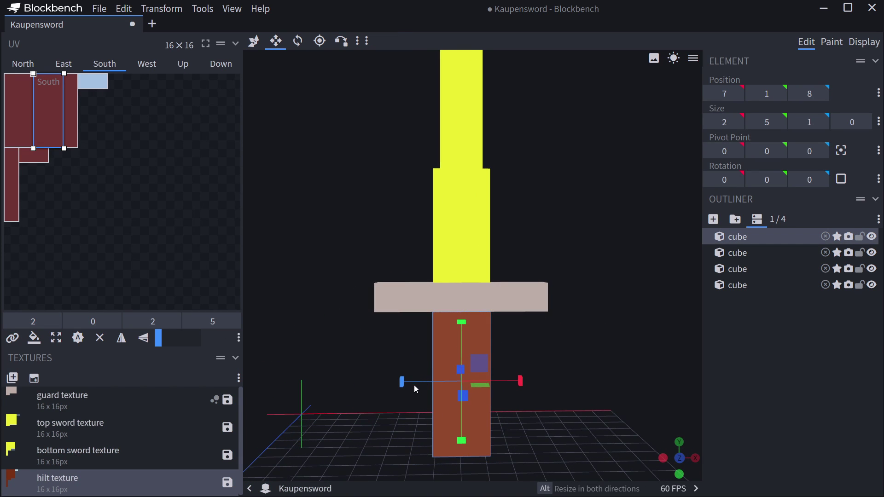
pyautogui.moveTo(425, 381); pyautogui.dragTo(515, 382)
pyautogui.click(530, 410)
pyautogui.click(476, 363)
pyautogui.press('v')
pyautogui.moveTo(287, 391); pyautogui.dragTo(527, 339)
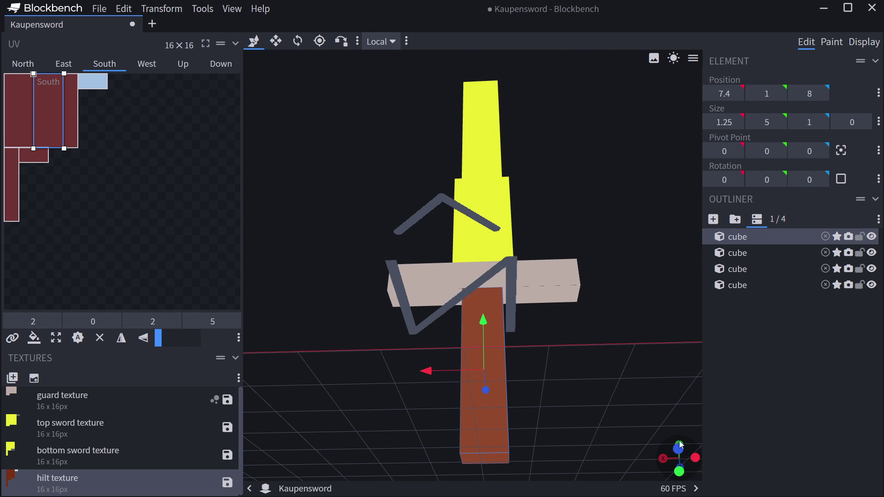
# Examine the coloured sword in straight side, bottom and top views, and deselect the grip to inspect it from several angles
pyautogui.click(680, 470)
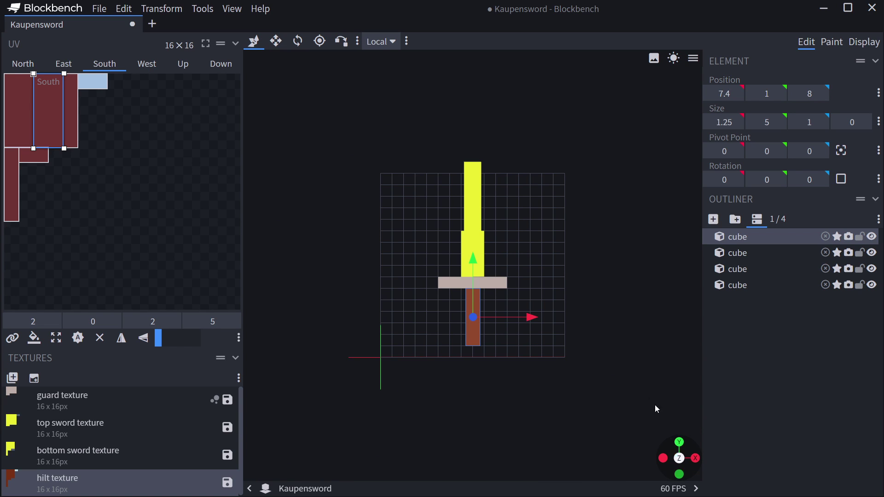
pyautogui.click(679, 474)
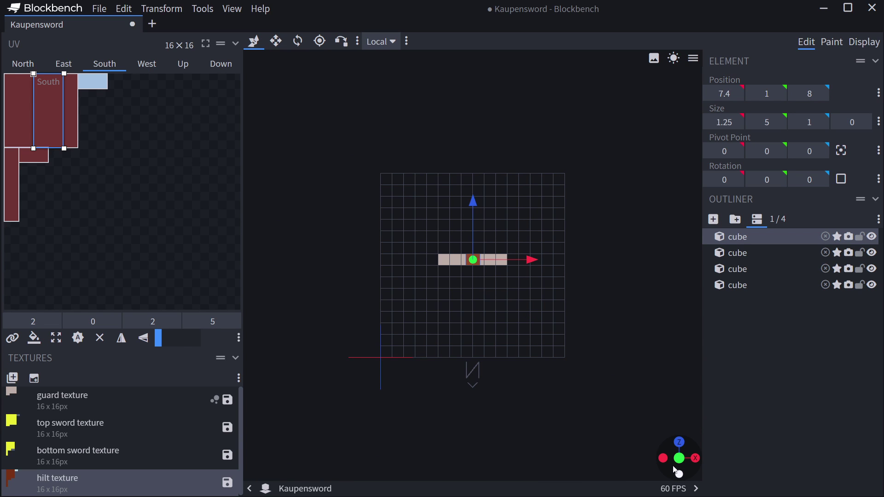
pyautogui.click(680, 443)
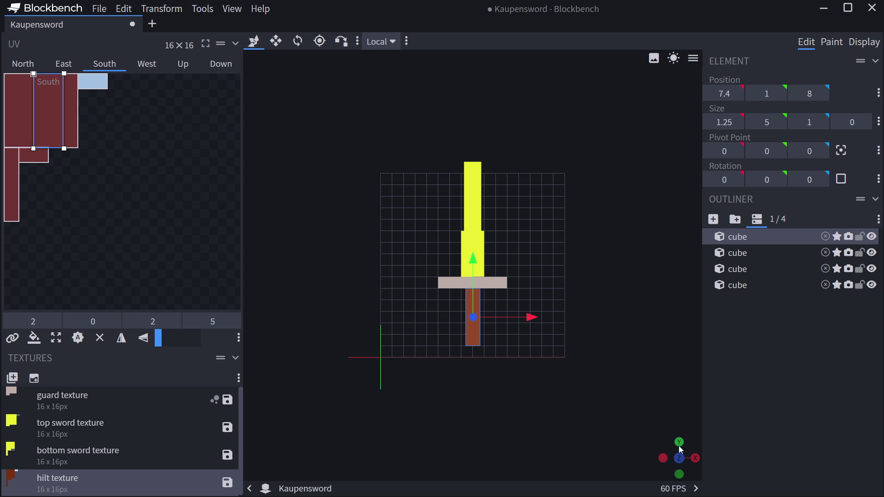
pyautogui.click(679, 443)
pyautogui.click(793, 382)
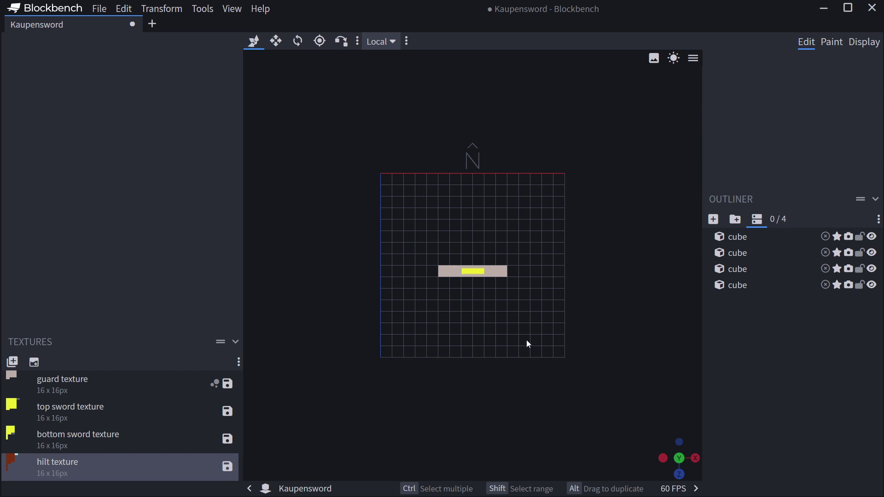
pyautogui.moveTo(543, 231); pyautogui.dragTo(556, 199, button='right')
pyautogui.moveTo(580, 259); pyautogui.dragTo(527, 271, button='right')
pyautogui.moveTo(667, 468); pyautogui.dragTo(706, 429)
pyautogui.moveTo(658, 469); pyautogui.dragTo(676, 463)
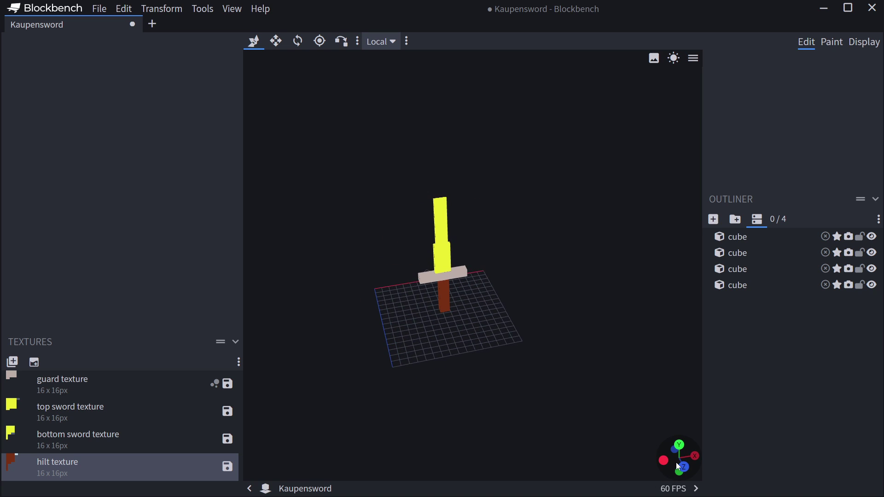
pyautogui.scroll(5, 446, 382)
pyautogui.moveTo(447, 382); pyautogui.dragTo(502, 416, button='right')
pyautogui.moveTo(503, 420); pyautogui.dragTo(552, 238)
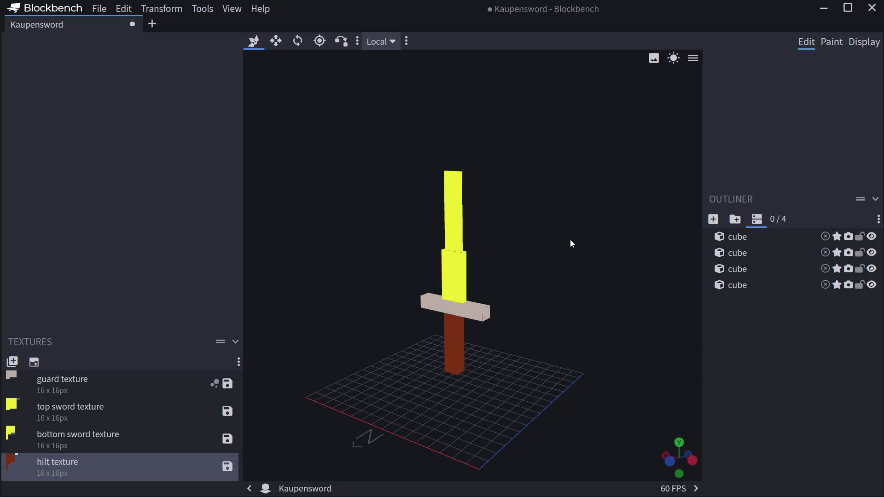
pyautogui.moveTo(570, 240); pyautogui.dragTo(550, 252)
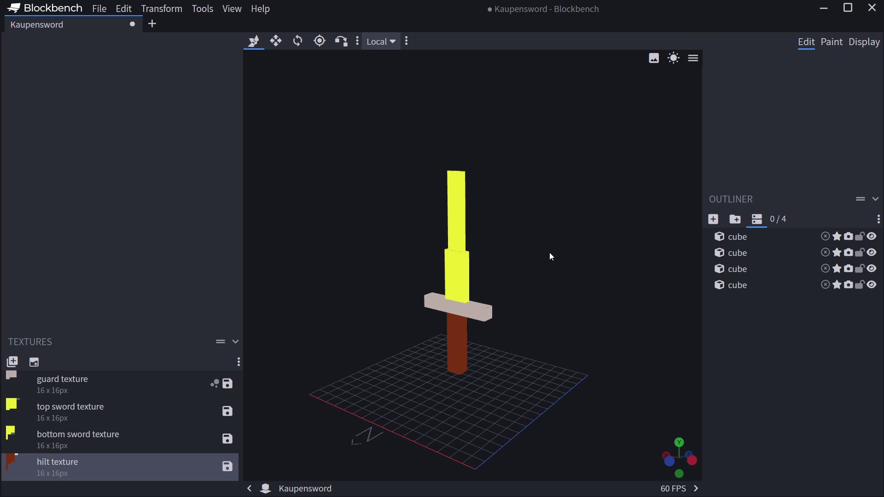
# Switch to Display mode and offset the sword in the third-person right slot to Y 3.25 and Z 0.75
pyautogui.click(837, 48)
pyautogui.click(799, 46)
pyautogui.click(864, 42)
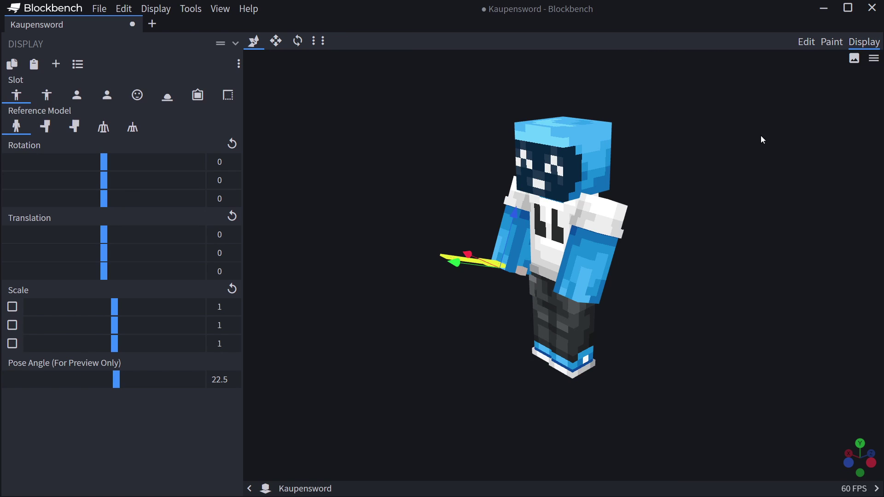
pyautogui.moveTo(503, 335); pyautogui.dragTo(650, 351)
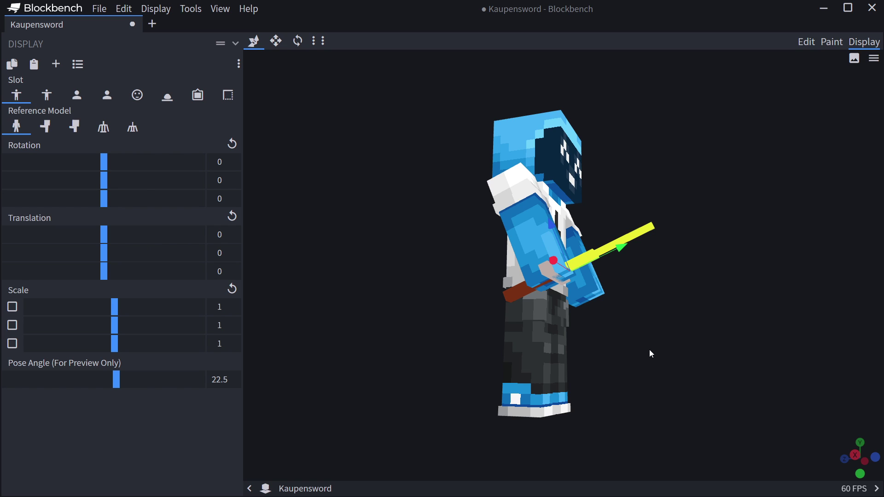
pyautogui.moveTo(650, 353); pyautogui.dragTo(609, 343)
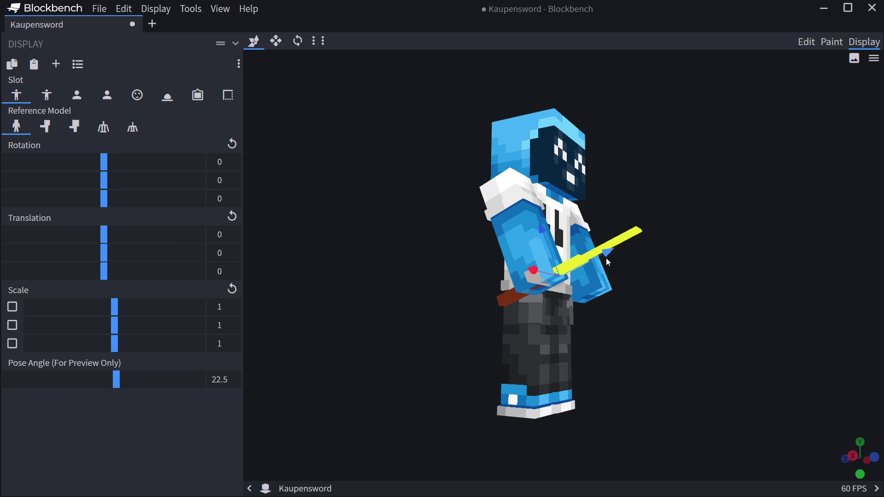
pyautogui.moveTo(605, 253); pyautogui.dragTo(627, 233)
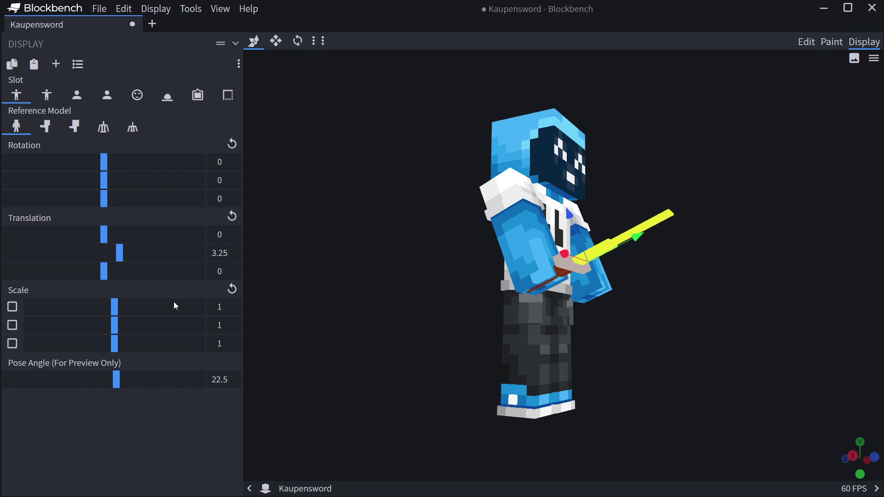
pyautogui.moveTo(571, 217); pyautogui.dragTo(486, 214)
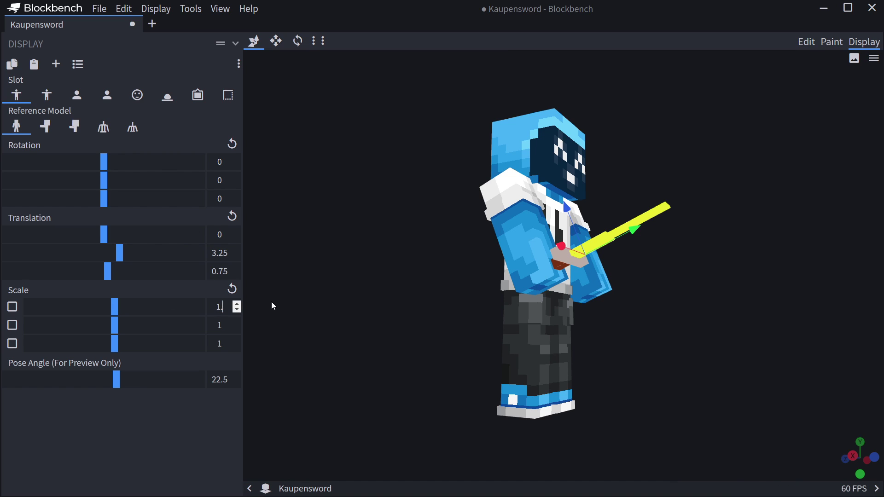
# Scale the sword in the third-person right hand to 1.5 on all three axes
pyautogui.write('1.51.5')
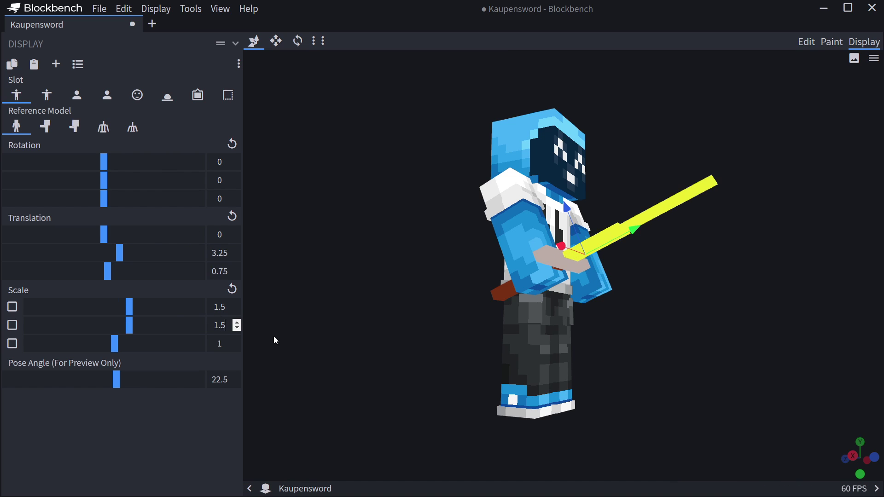
pyautogui.click(220, 343)
pyautogui.write('.5')
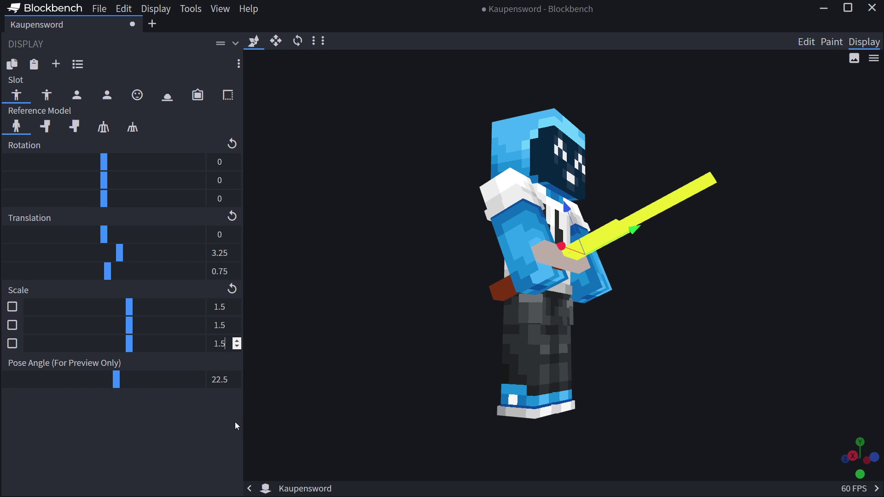
# Shift the sword along its length to a Y translation of 4.5 so the grip sits in the right hand
pyautogui.moveTo(744, 377); pyautogui.dragTo(660, 314)
pyautogui.moveTo(557, 156); pyautogui.dragTo(562, 138)
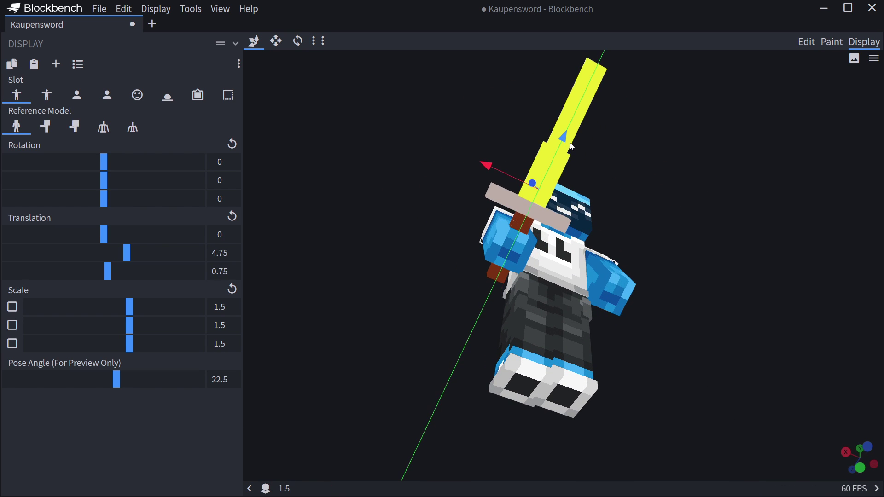
pyautogui.press('Delete')
pyautogui.press('Delete')
pyautogui.press('Delete')
pyautogui.press('Delete')
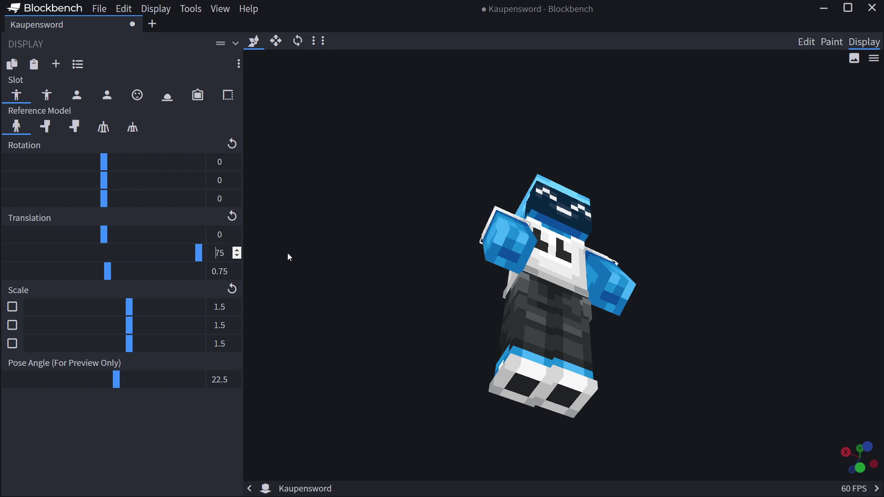
pyautogui.write('5')
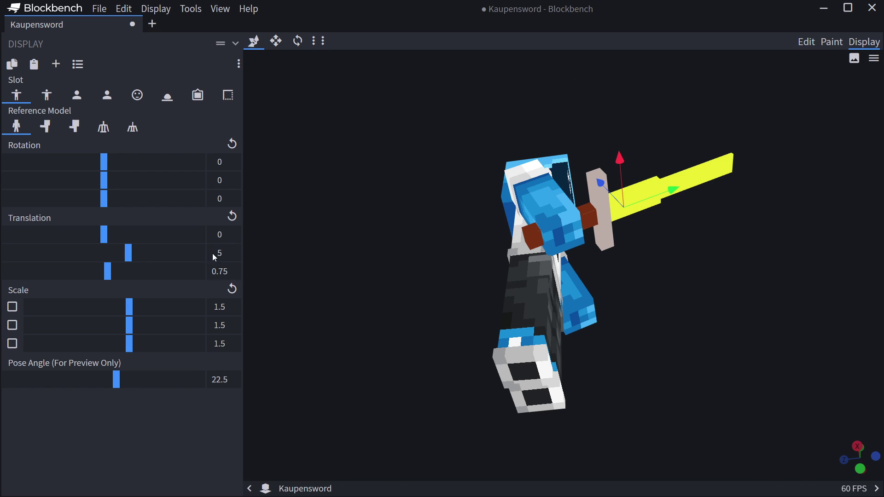
pyautogui.moveTo(213, 255); pyautogui.dragTo(294, 256)
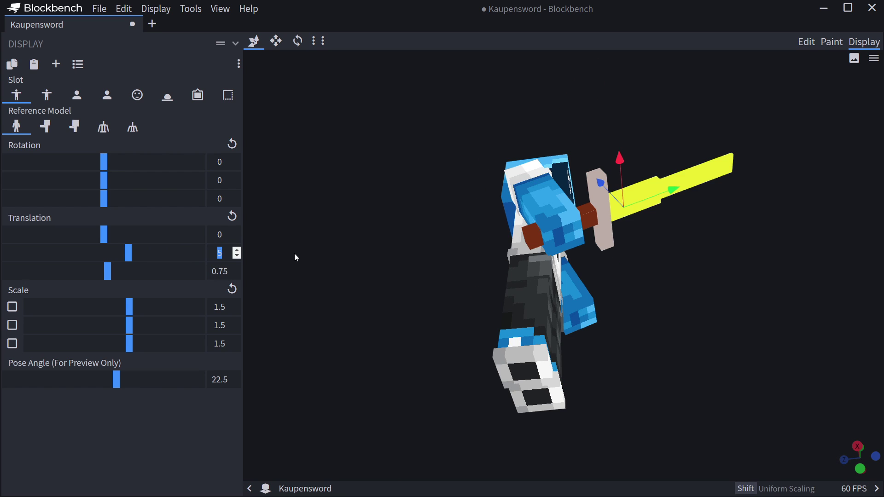
pyautogui.moveTo(670, 189); pyautogui.dragTo(672, 191)
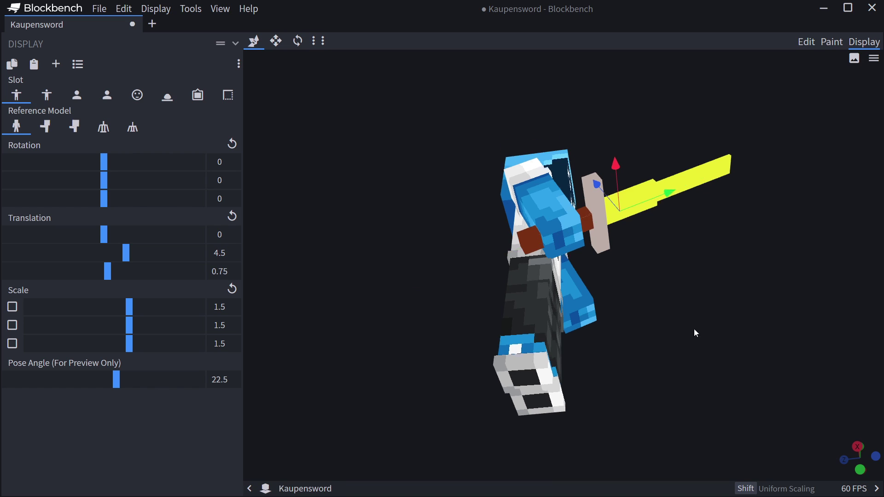
pyautogui.moveTo(694, 332); pyautogui.dragTo(653, 279)
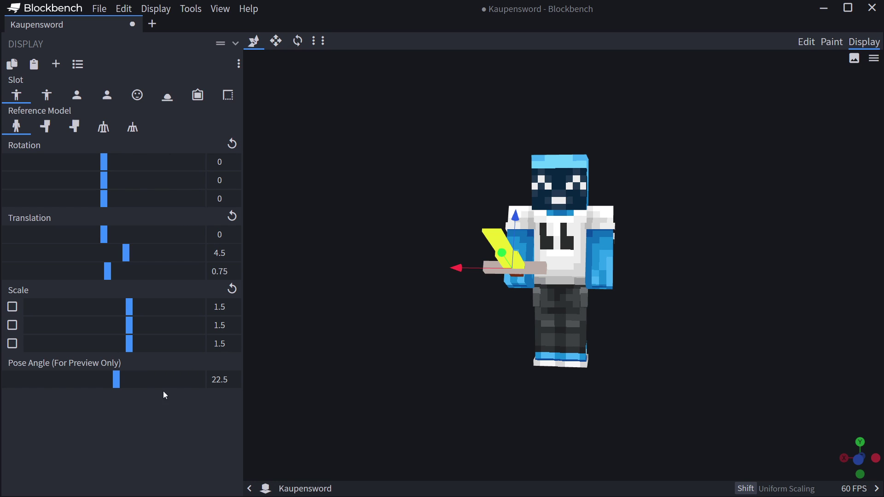
# Set the sword's translation in the third-person left slot to Y 4.5 and Z 0.75
pyautogui.click(47, 94)
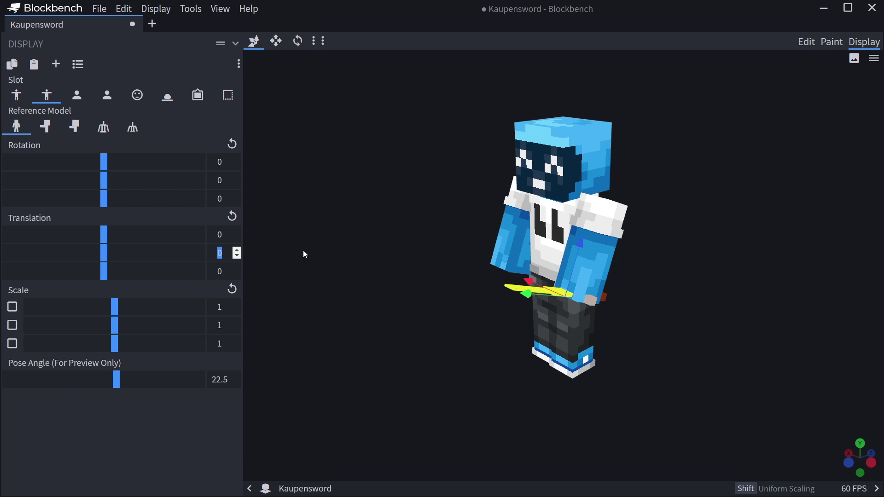
pyautogui.write('4.5')
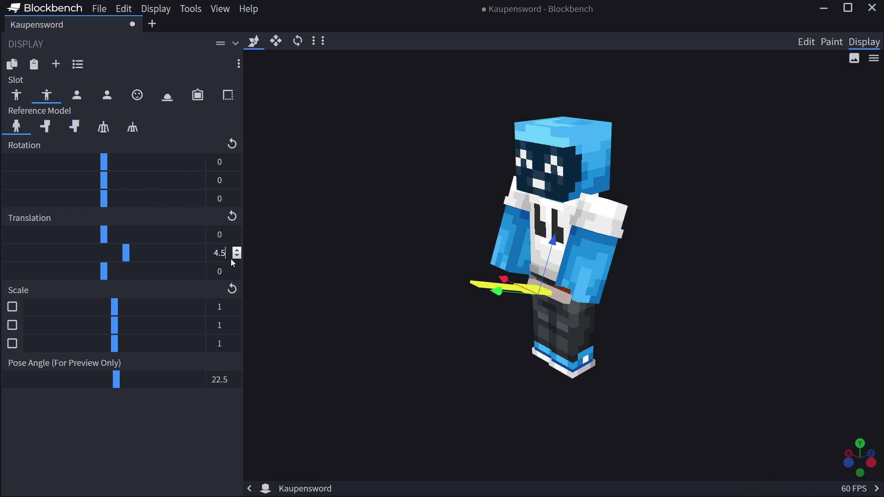
pyautogui.write('0.75')
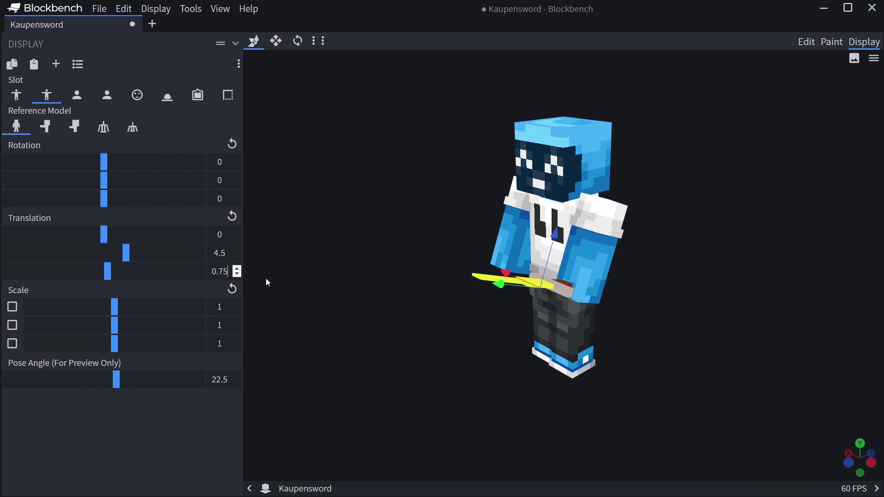
# Scale the sword in the third-person left hand to 1.5 on all three axes and compare it with the right-hand display
pyautogui.write('.1')
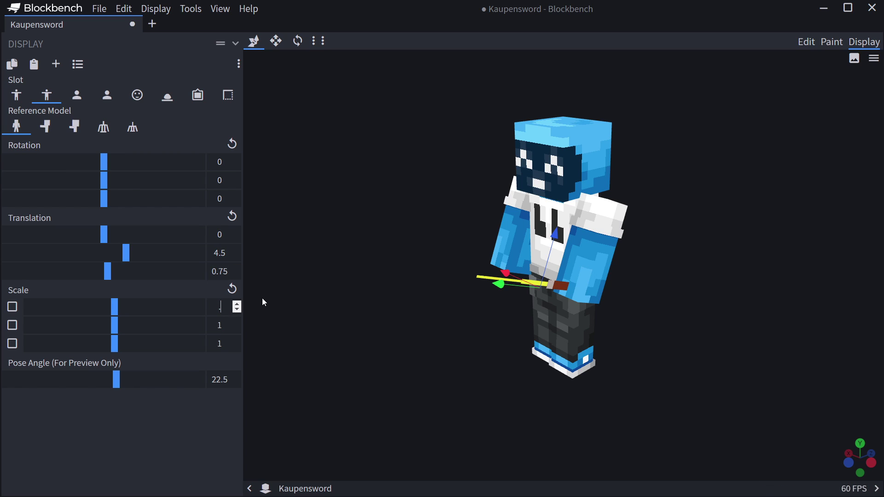
pyautogui.press('BackSpace')
pyautogui.write('1')
pyautogui.press('BackSpace')
pyautogui.press('BackSpace')
pyautogui.write('1.5')
pyautogui.press('Tab')
pyautogui.write('1.5')
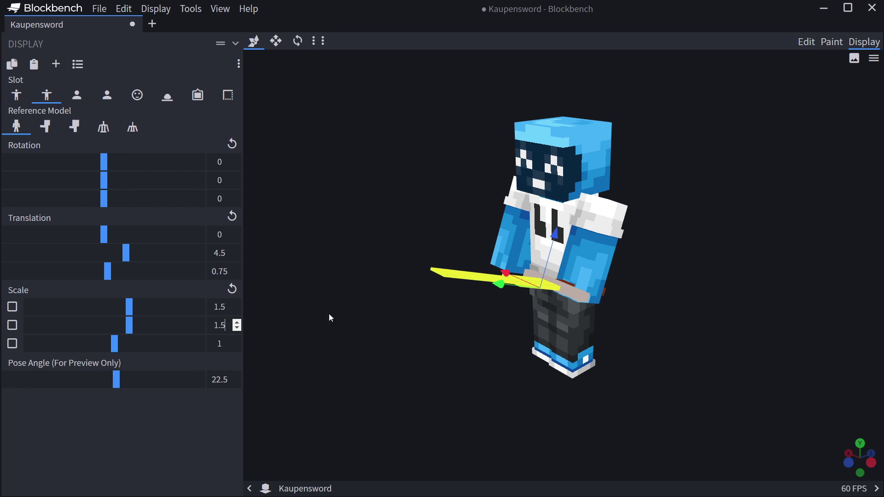
pyautogui.write('1.5')
pyautogui.moveTo(328, 341); pyautogui.dragTo(617, 344)
pyautogui.click(45, 101)
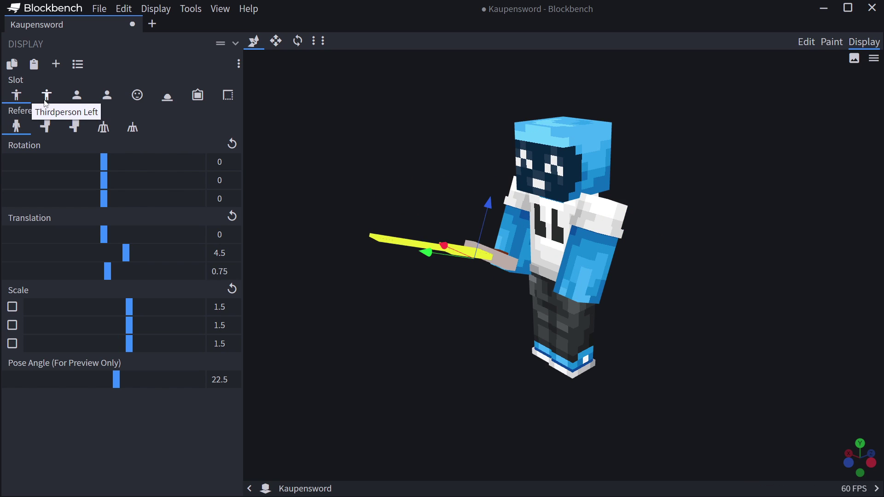
# Move the sword in the first-person right view to a translation of X 1.5 and Y 3
pyautogui.click(77, 96)
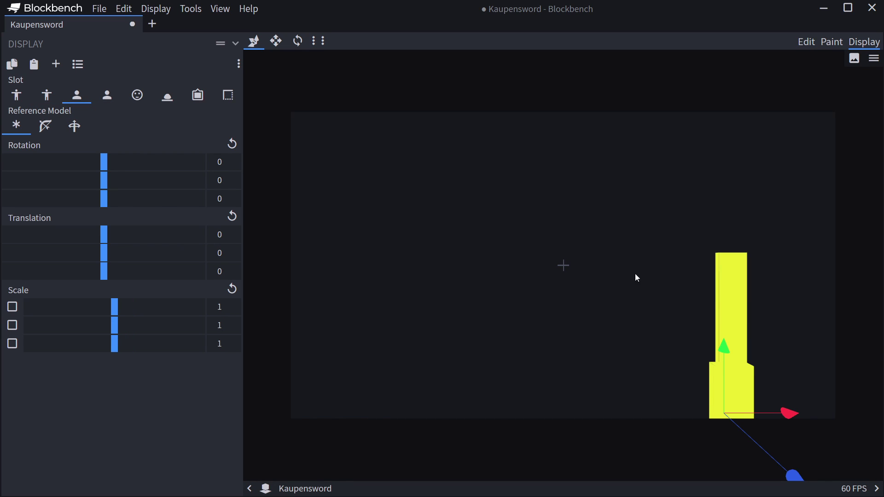
pyautogui.moveTo(720, 364); pyautogui.dragTo(727, 285)
pyautogui.moveTo(792, 341); pyautogui.dragTo(809, 343)
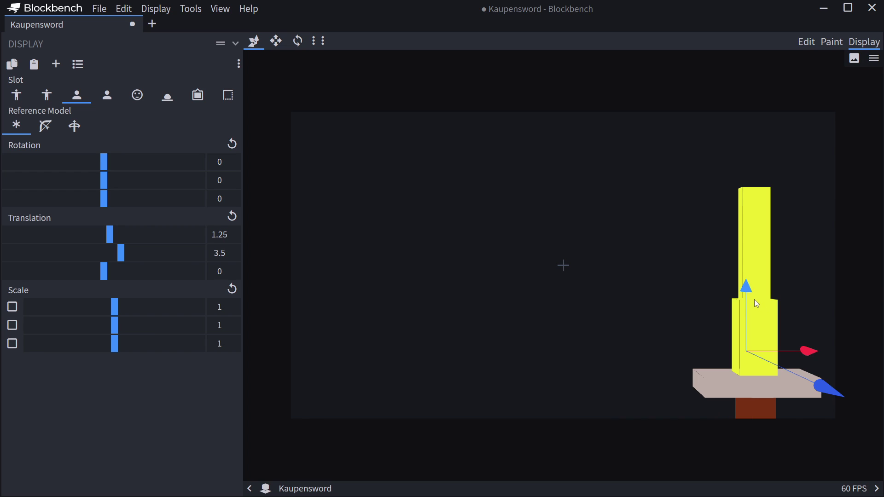
pyautogui.moveTo(746, 289); pyautogui.dragTo(741, 304)
pyautogui.moveTo(815, 360); pyautogui.dragTo(792, 359)
# Set the first-person left translation to X 1.5 and Y 3, and compare it with the first-person right view
pyautogui.click(107, 95)
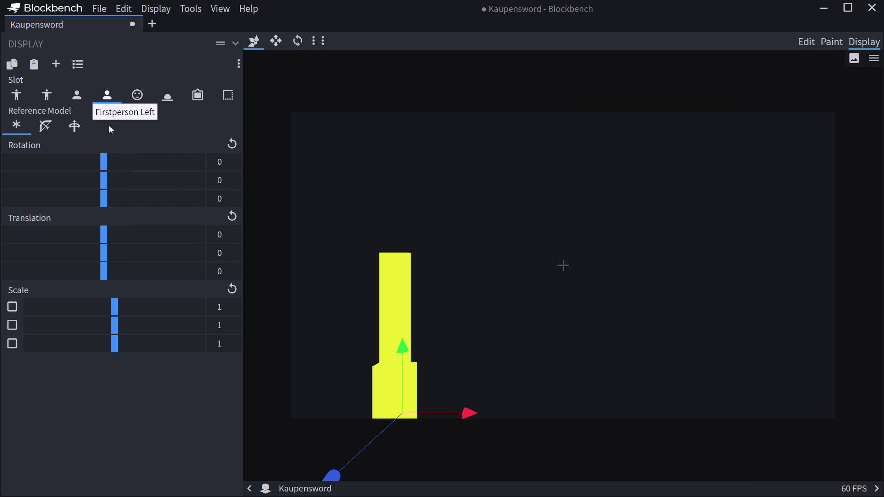
pyautogui.write('1.5')
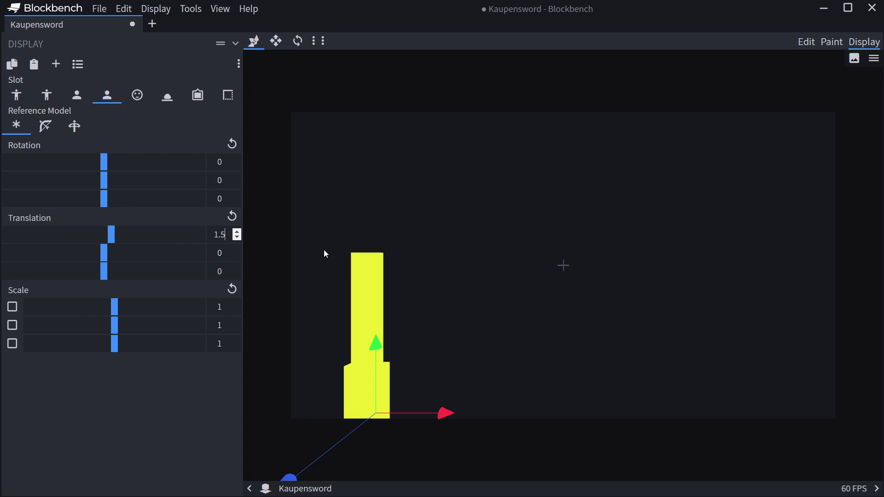
pyautogui.moveTo(215, 252); pyautogui.dragTo(322, 252)
pyautogui.write('3')
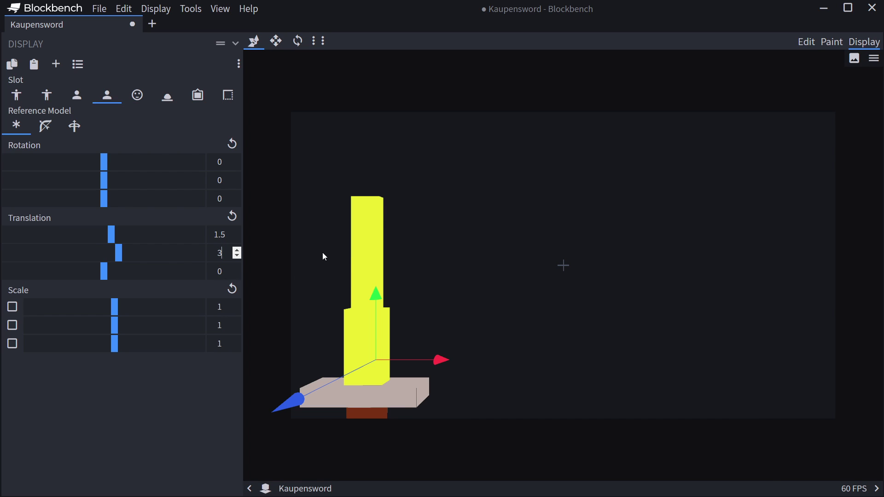
pyautogui.click(652, 279)
pyautogui.click(86, 100)
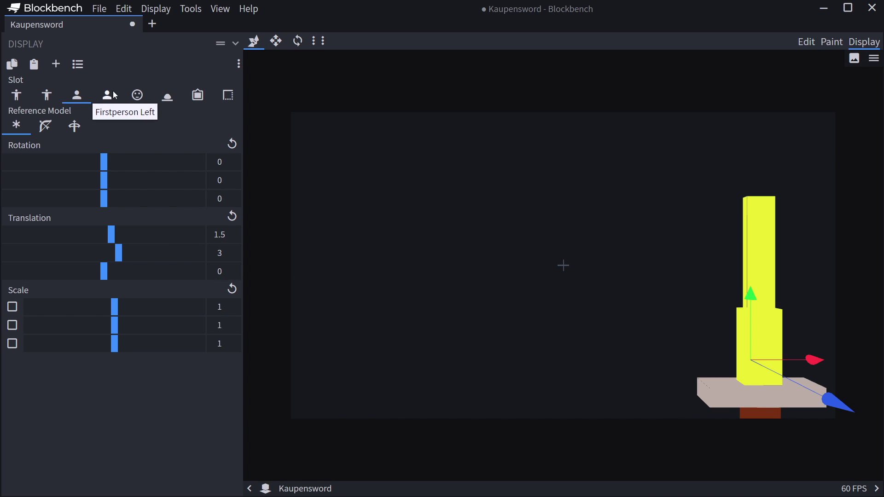
# In the head slot, move the sword to the front of the head at Y 6 and Z -6.5
pyautogui.click(137, 95)
pyautogui.moveTo(552, 147); pyautogui.dragTo(575, 77)
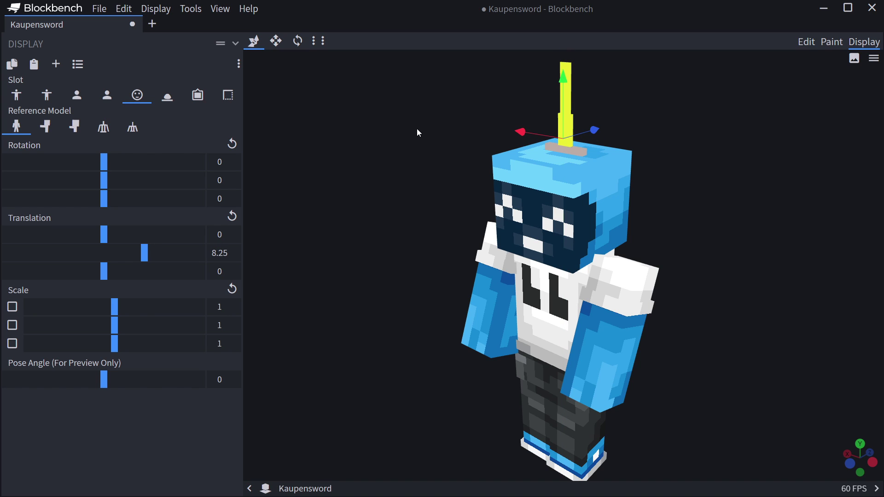
pyautogui.moveTo(653, 230); pyautogui.dragTo(578, 186)
pyautogui.scroll(-3, 664, 220)
pyautogui.moveTo(526, 132); pyautogui.dragTo(526, 145)
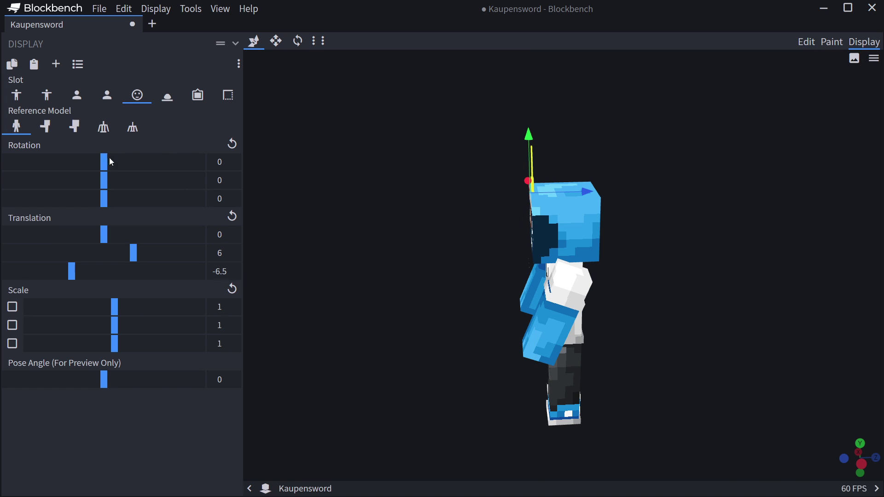
# Tilt the sword on the head to an X rotation of -45 and check it from several angles
pyautogui.moveTo(110, 161); pyautogui.dragTo(86, 166)
pyautogui.moveTo(737, 366); pyautogui.dragTo(789, 352)
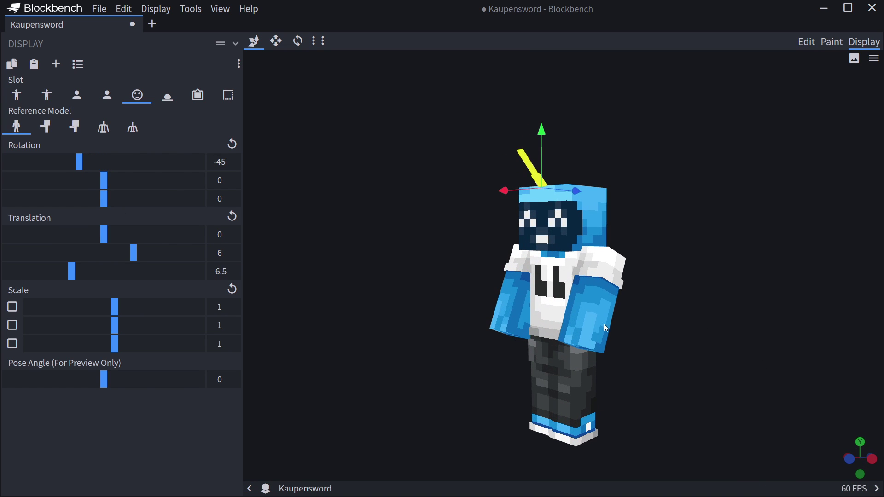
pyautogui.moveTo(361, 290); pyautogui.dragTo(380, 290)
pyautogui.moveTo(753, 293); pyautogui.dragTo(130, 166)
# In the ground slot, lay the sword flat with an X rotation of 90
pyautogui.click(167, 95)
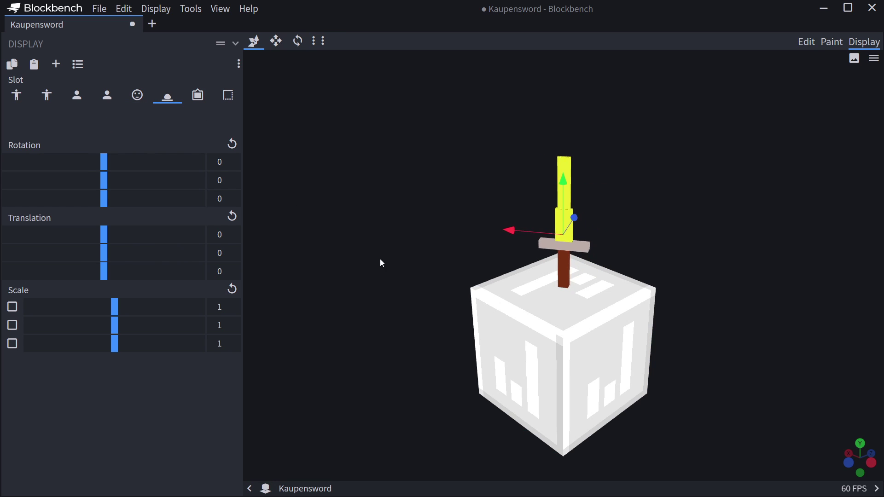
pyautogui.moveTo(380, 262); pyautogui.dragTo(455, 280)
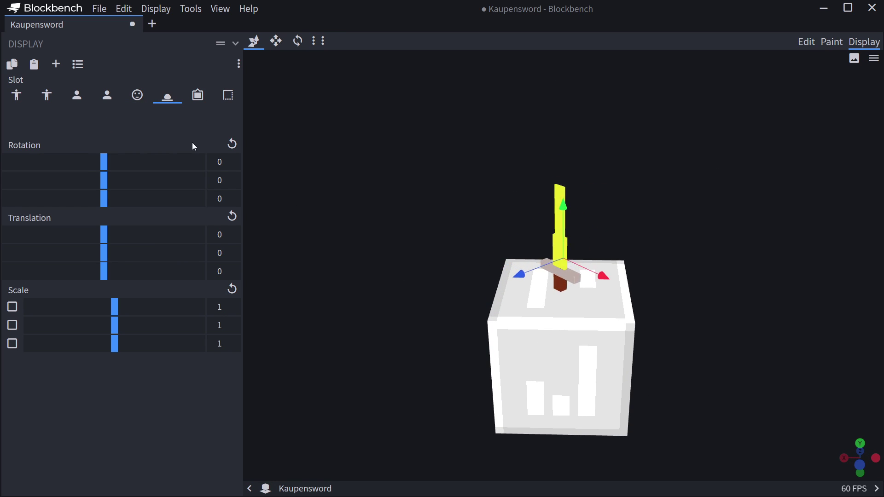
pyautogui.moveTo(103, 163); pyautogui.dragTo(60, 170)
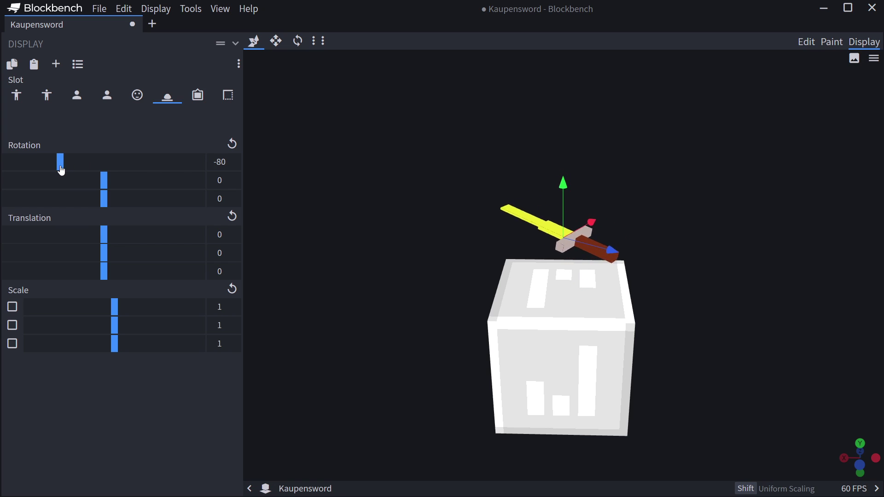
pyautogui.click(205, 162)
pyautogui.click(220, 162)
pyautogui.write('090')
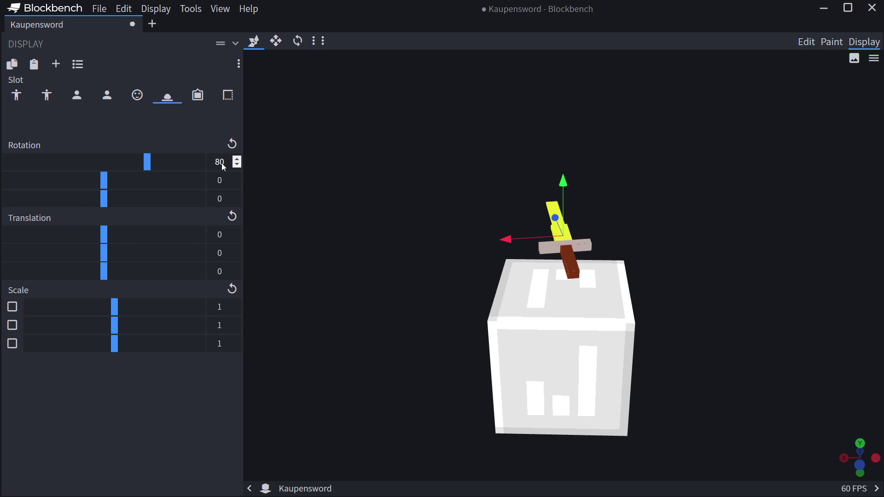
# Lower the sword in the ground slot onto the top of the block with a Y translation of -3
pyautogui.moveTo(385, 234); pyautogui.dragTo(388, 293)
pyautogui.moveTo(557, 204); pyautogui.dragTo(395, 221)
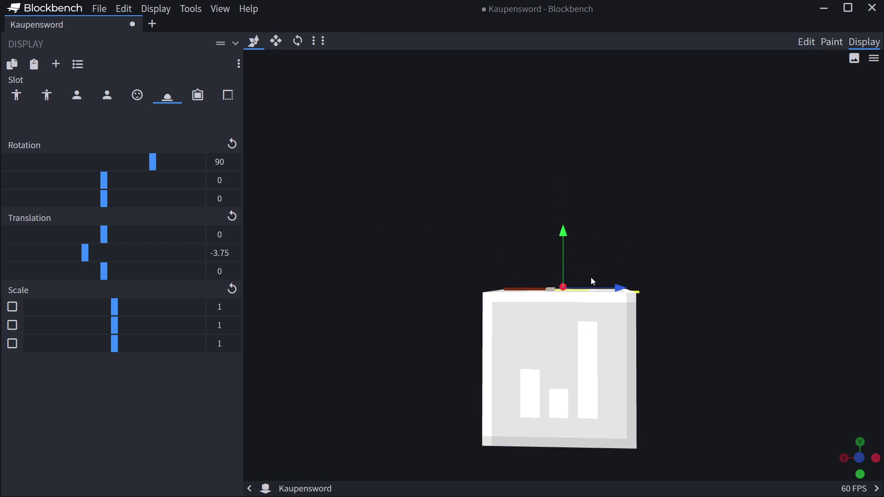
pyautogui.moveTo(560, 229); pyautogui.dragTo(375, 215)
pyautogui.moveTo(405, 286); pyautogui.dragTo(700, 213)
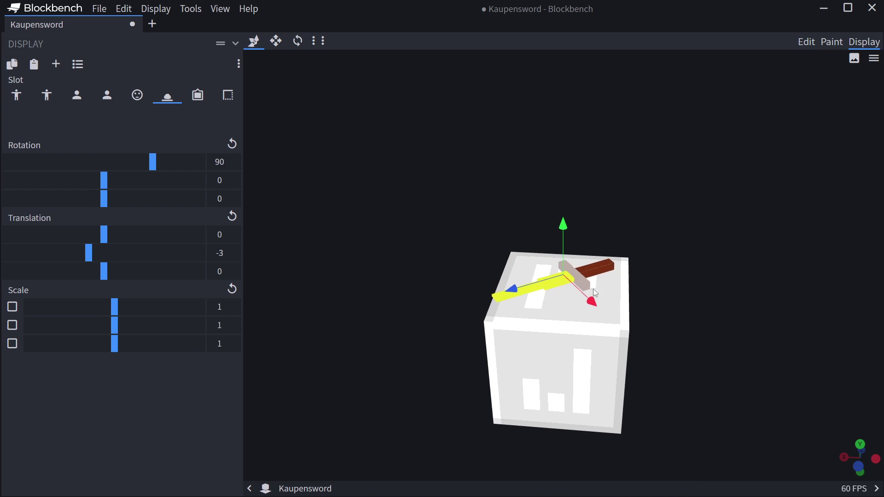
# Scale the sword in the ground slot to 0.75 on all three axes
pyautogui.click(216, 308)
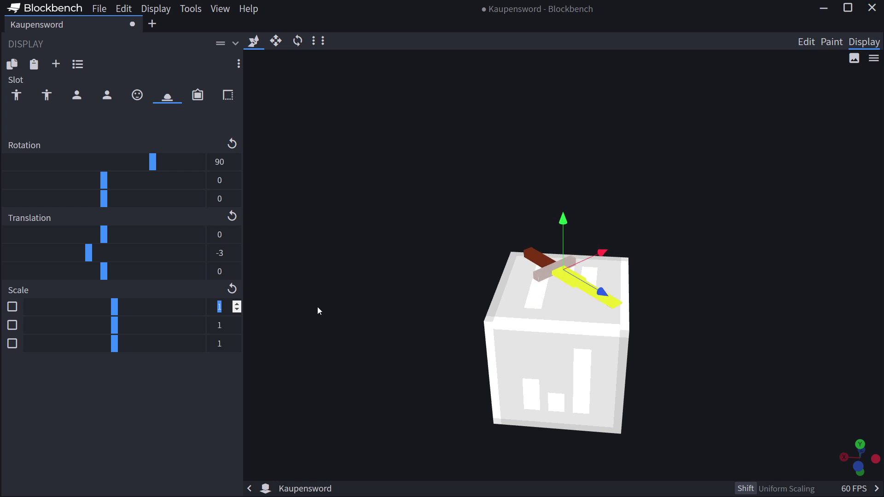
pyautogui.write('0.75')
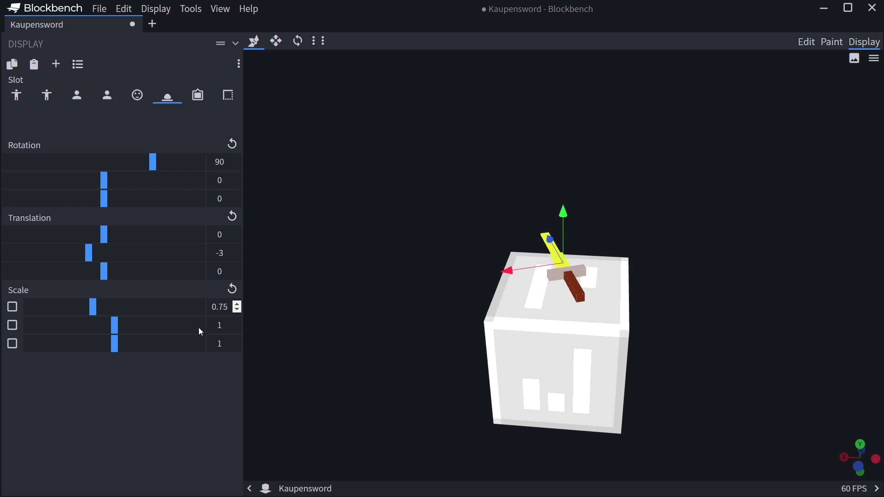
pyautogui.moveTo(199, 330); pyautogui.dragTo(229, 335)
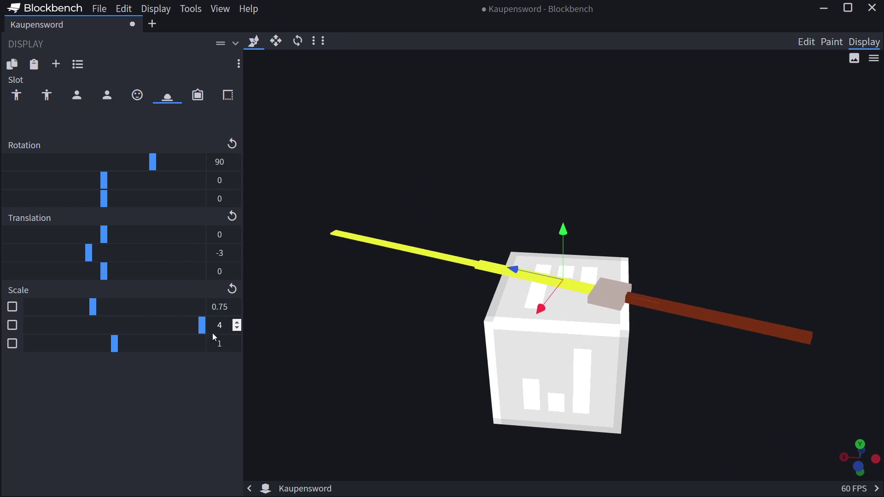
pyautogui.write('0.75')
pyautogui.press('Tab')
pyautogui.write('0.75')
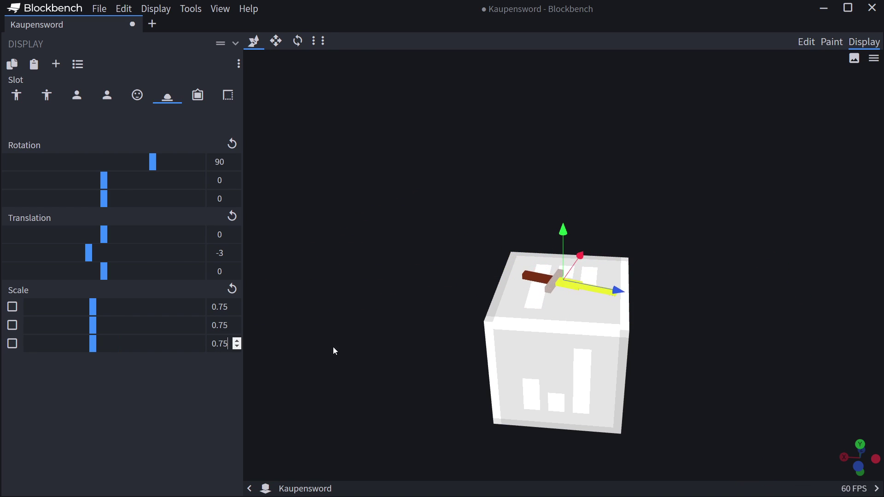
pyautogui.press('Return')
pyautogui.moveTo(450, 317); pyautogui.dragTo(526, 341)
# In the item frame slot, move the sword against the frame's backing with a Z translation of -1.25
pyautogui.click(197, 95)
pyautogui.moveTo(374, 178); pyautogui.dragTo(431, 226)
pyautogui.scroll(6, 426, 229)
pyautogui.moveTo(662, 316); pyautogui.dragTo(665, 297)
pyautogui.moveTo(562, 279); pyautogui.dragTo(541, 276)
pyautogui.moveTo(527, 268); pyautogui.dragTo(497, 261)
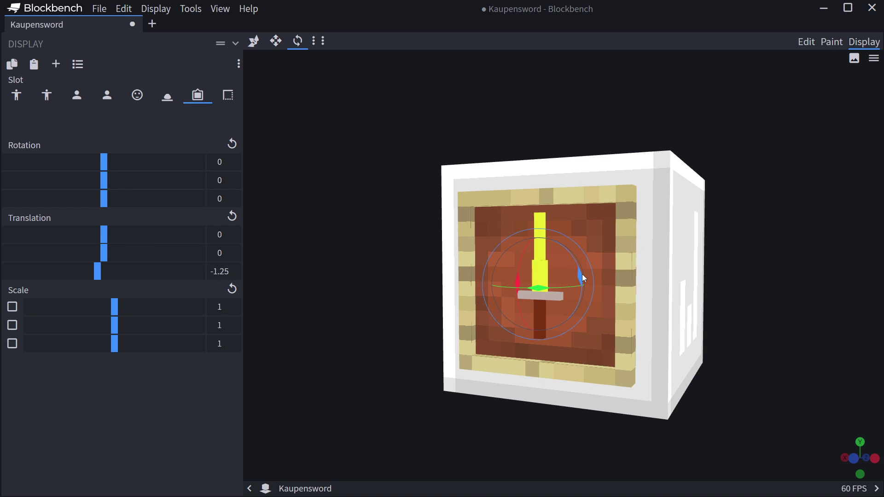
# Tilt the sword diagonally in the item frame with a Z rotation of -45
pyautogui.moveTo(582, 275); pyautogui.dragTo(560, 246)
pyautogui.moveTo(426, 243); pyautogui.dragTo(442, 240)
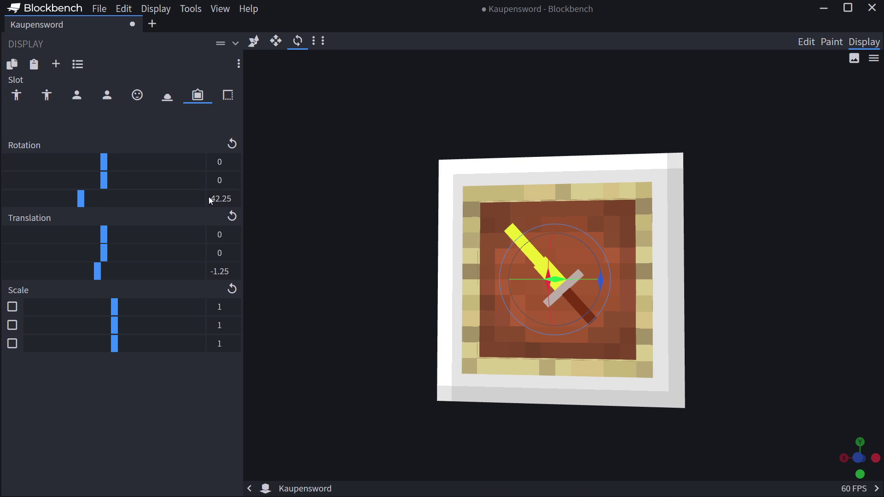
pyautogui.hotkey('ctrl', 'a')
pyautogui.write('045')
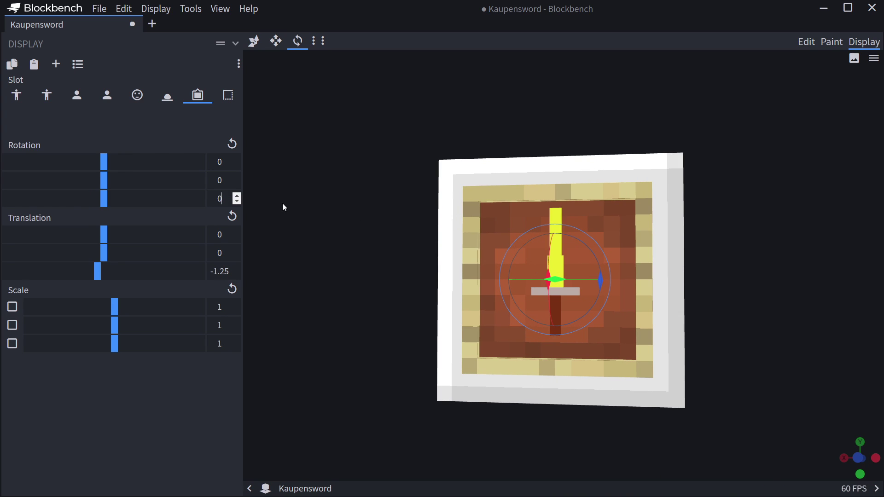
pyautogui.doubleClick(215, 199)
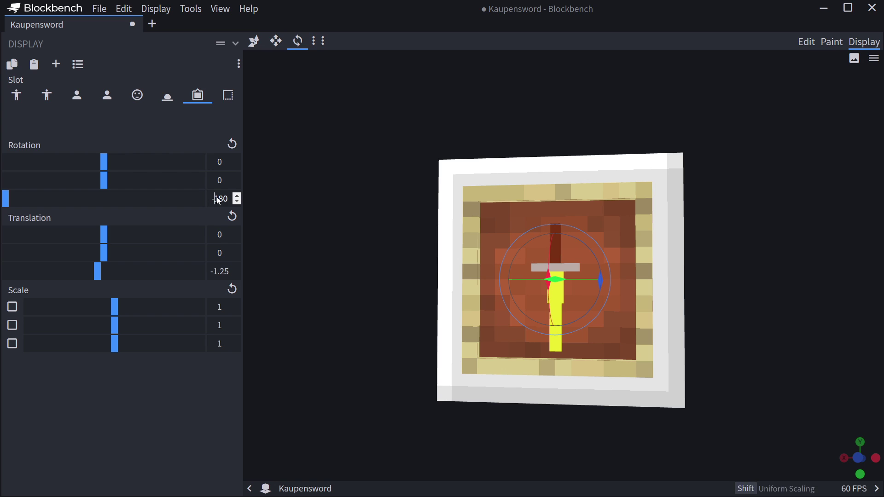
pyautogui.write('45')
pyautogui.click(405, 317)
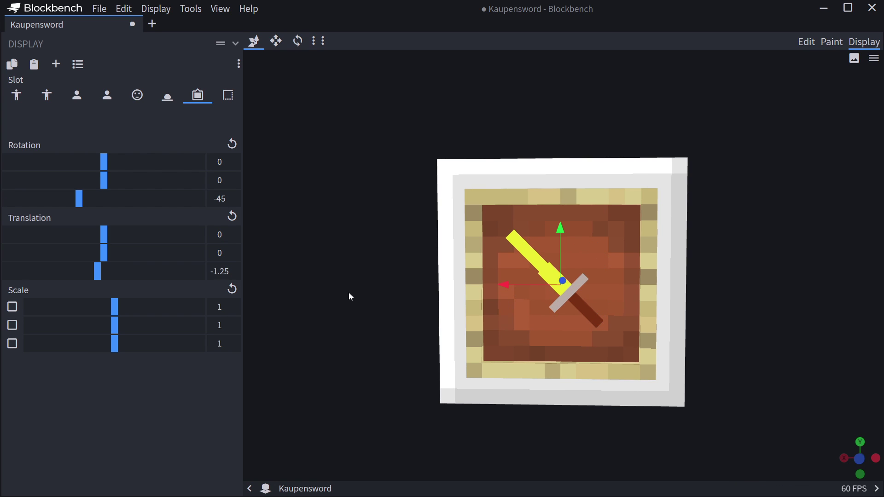
pyautogui.scroll(-2, 327, 275)
pyautogui.moveTo(349, 292); pyautogui.dragTo(317, 291)
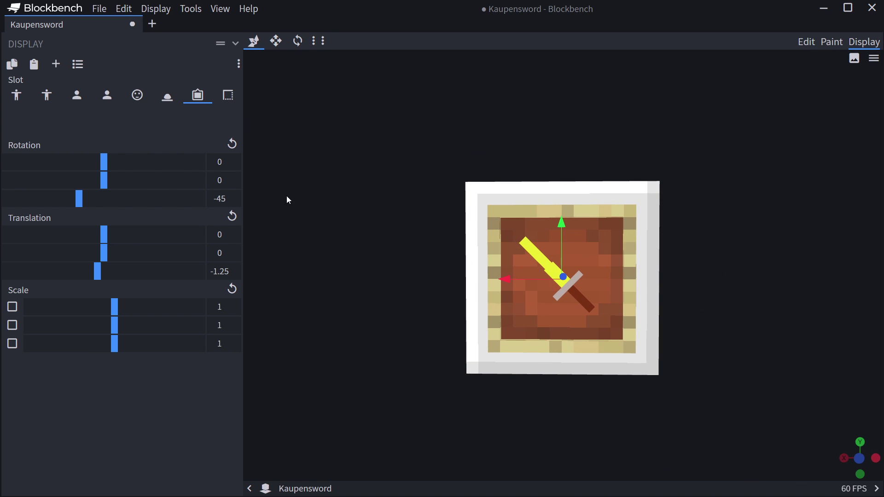
# In the inventory GUI slot, rotate the sword to X -29, Y 21 and Z 45
pyautogui.click(227, 94)
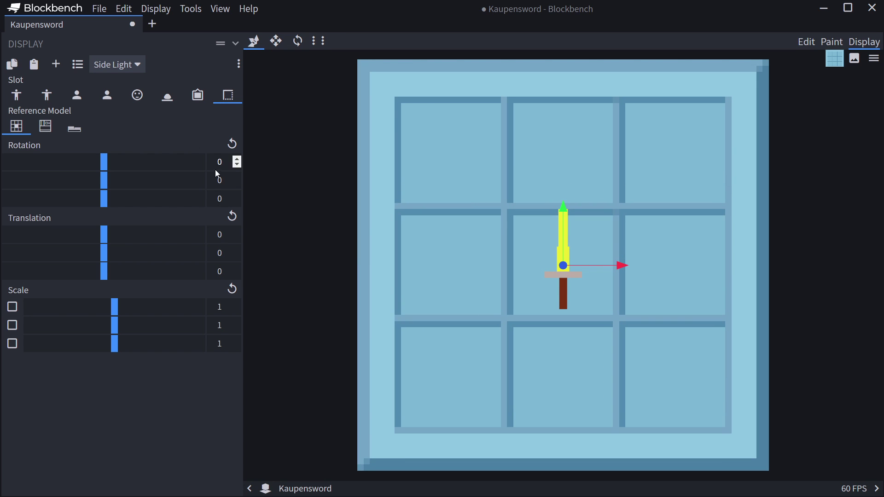
pyautogui.click(215, 203)
pyautogui.write('-45')
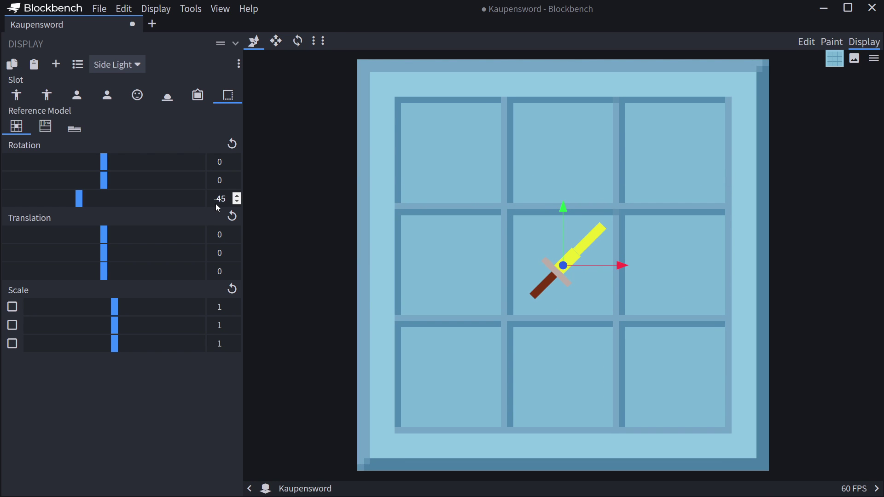
pyautogui.hotkey('ctrl', 'a')
pyautogui.write('45')
pyautogui.click(321, 247)
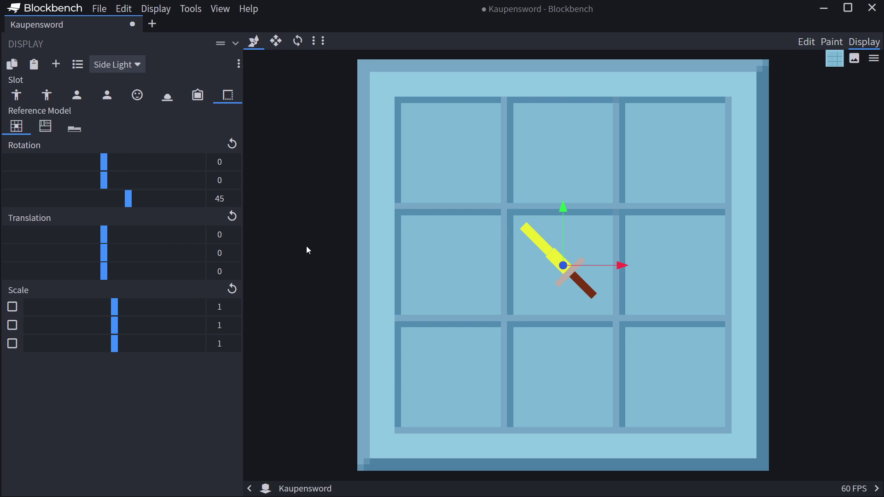
pyautogui.moveTo(104, 180); pyautogui.dragTo(87, 163)
pyautogui.click(115, 175)
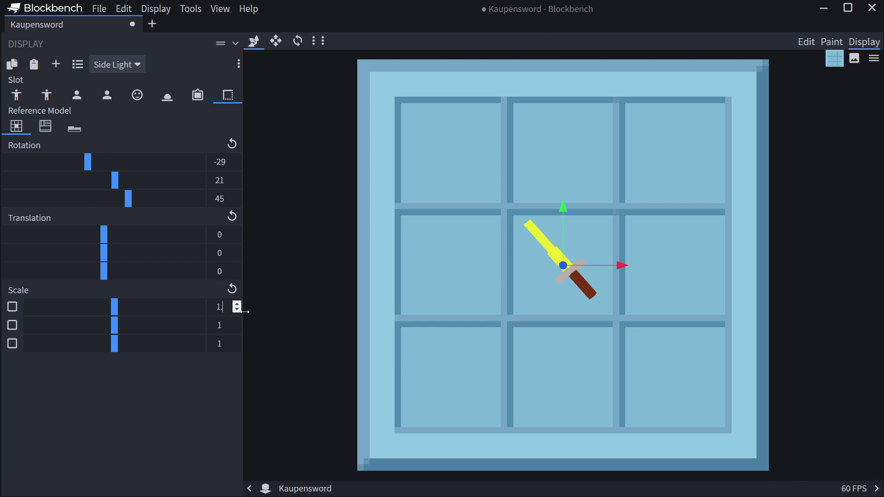
# Enlarge the sword in the inventory GUI slot to a scale of 1.15 on all three axes
pyautogui.moveTo(237, 308); pyautogui.dragTo(244, 311)
pyautogui.click(224, 325)
pyautogui.write('.15')
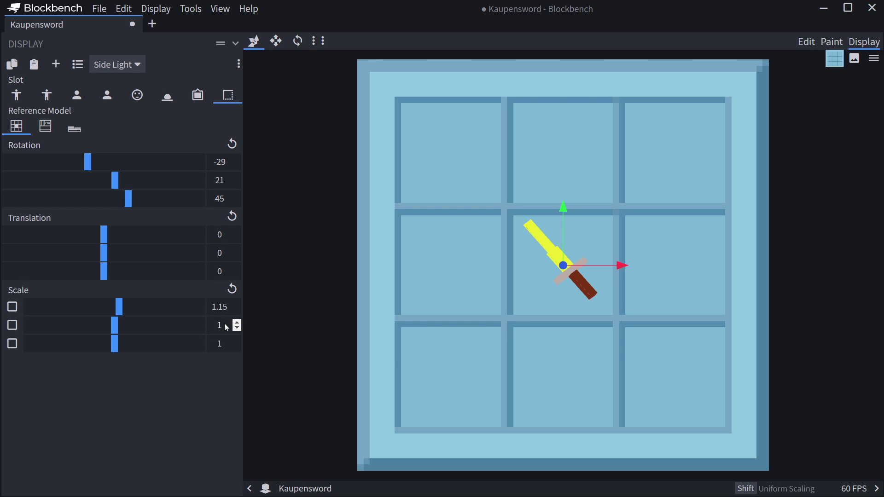
pyautogui.click(233, 344)
pyautogui.write('.15')
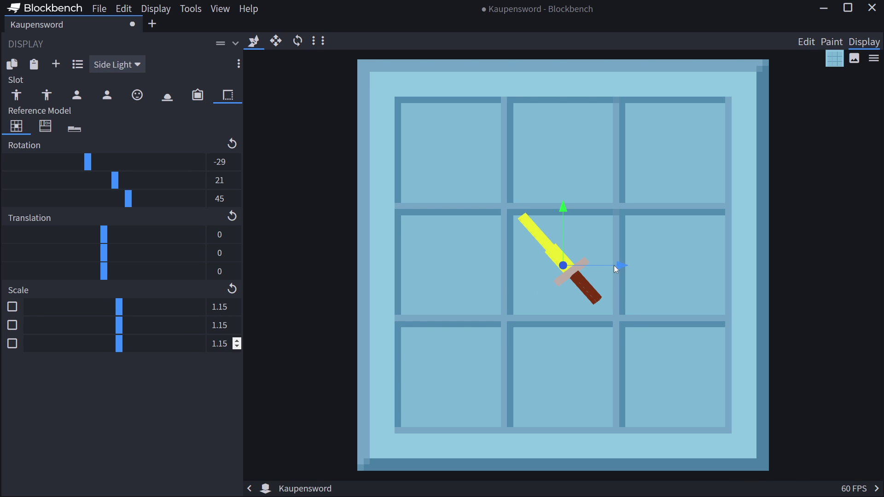
# Centre the sword in the middle inventory cell with a translation of X 0.5 and Y -1.25
pyautogui.moveTo(615, 265); pyautogui.dragTo(619, 265)
pyautogui.moveTo(566, 215); pyautogui.dragTo(562, 235)
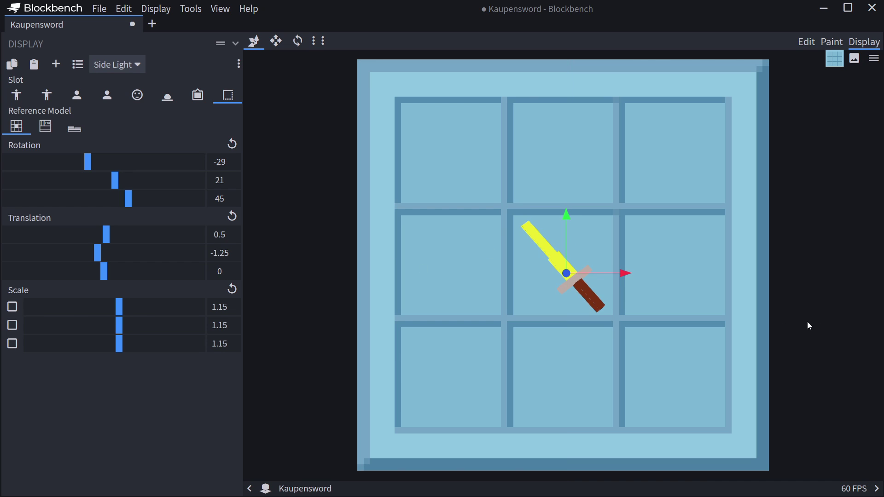
pyautogui.scroll(-2, 807, 323)
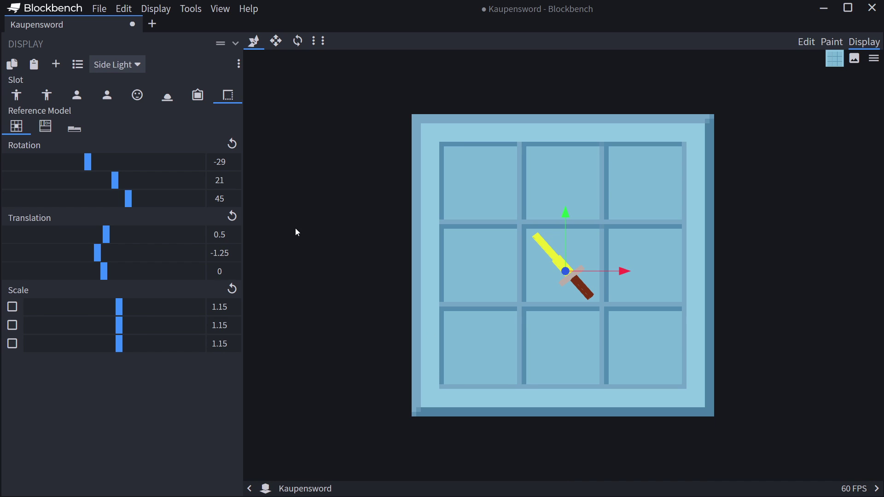
# Compare the sword's placement in the inventory GUI, item frame and ground slots
pyautogui.click(197, 94)
pyautogui.click(228, 95)
pyautogui.moveTo(493, 369); pyautogui.dragTo(452, 352, button='right')
pyautogui.moveTo(381, 241); pyautogui.dragTo(400, 249, button='right')
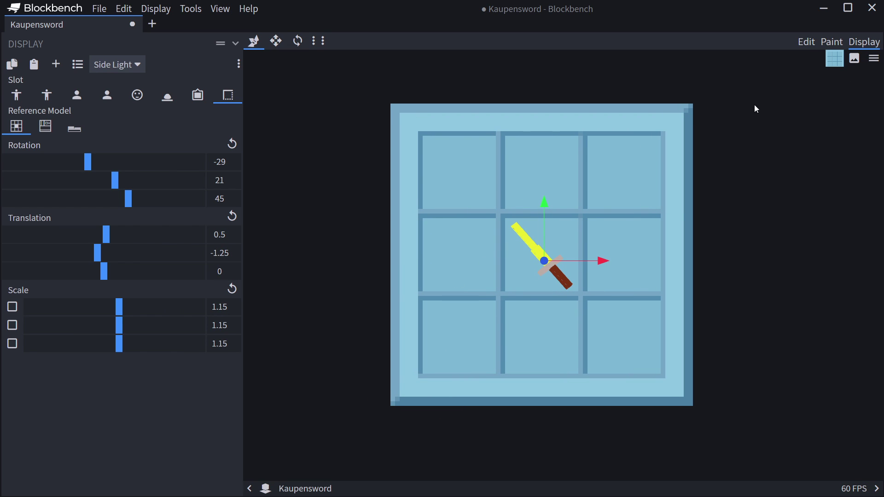
pyautogui.click(195, 96)
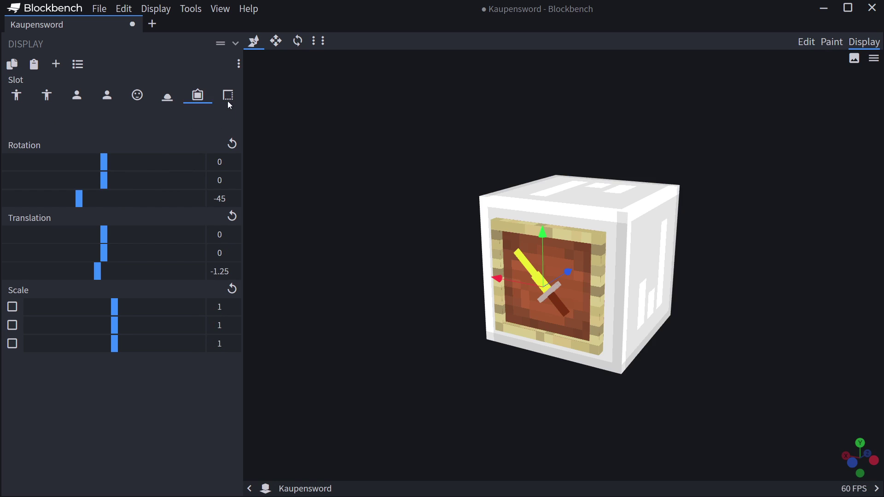
pyautogui.click(227, 96)
pyautogui.click(198, 95)
pyautogui.click(171, 97)
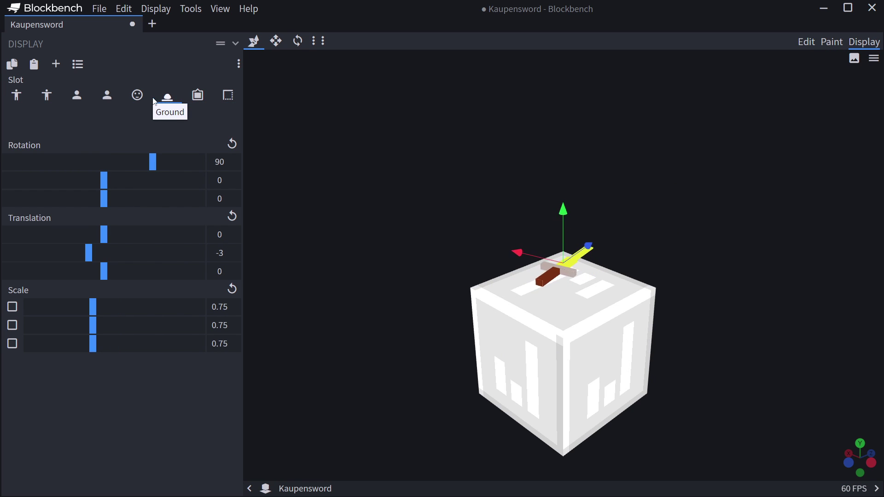